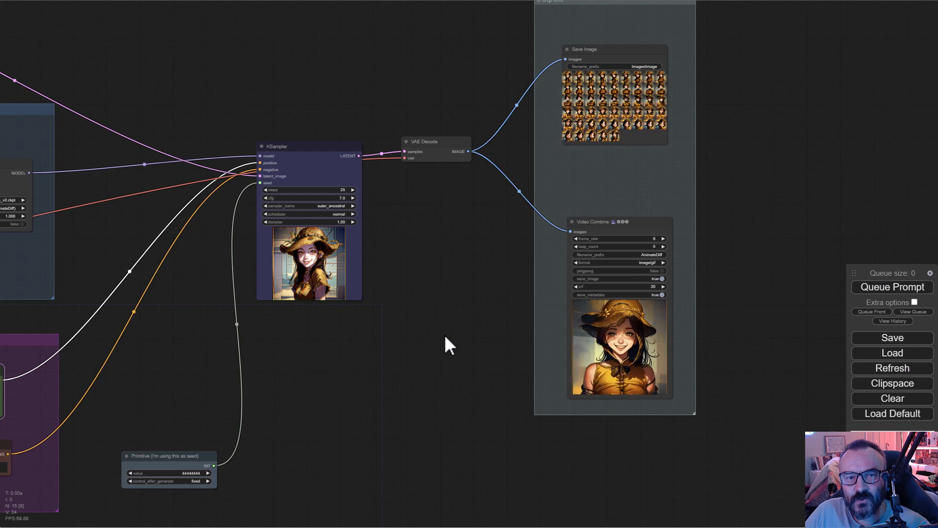
# Step: Pan the AnimateDiff node graph to see more of the workflow
pyautogui.moveTo(281, 392); pyautogui.dragTo(421, 434)
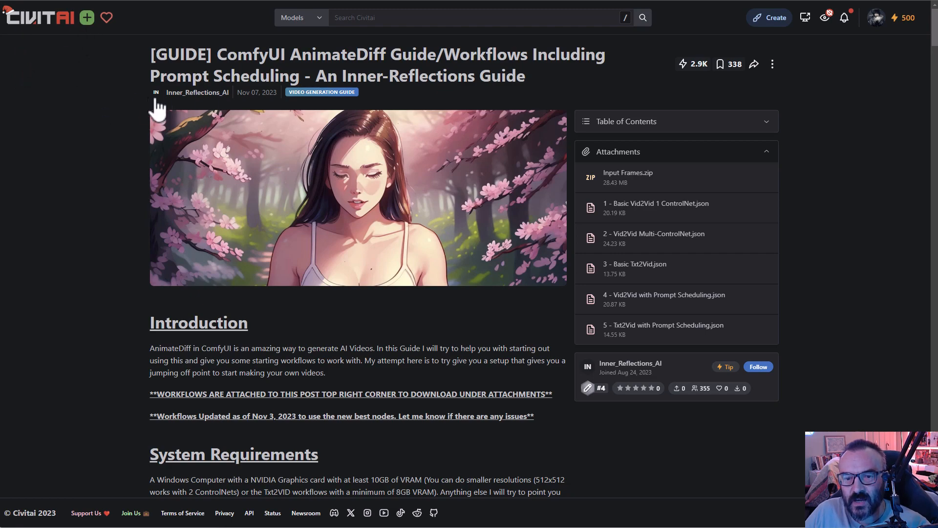
pyautogui.scroll(-1, 376, 308)
pyautogui.scroll(-4, 376, 308)
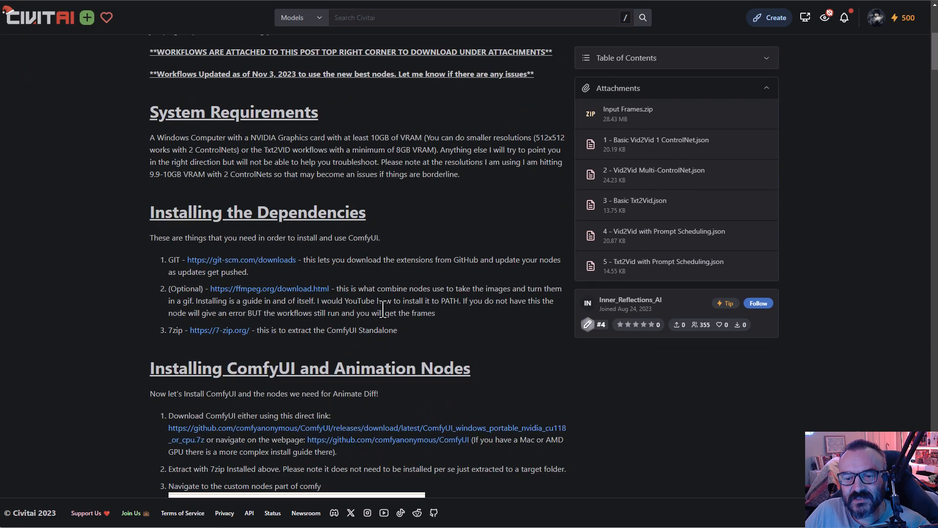
pyautogui.scroll(-2, 199, 270)
pyautogui.scroll(-1, 363, 327)
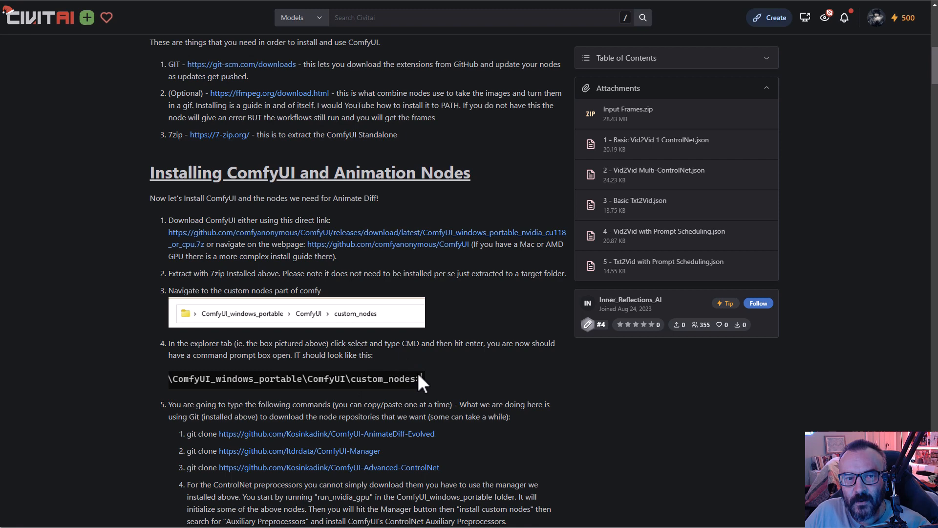
pyautogui.scroll(-1, 396, 294)
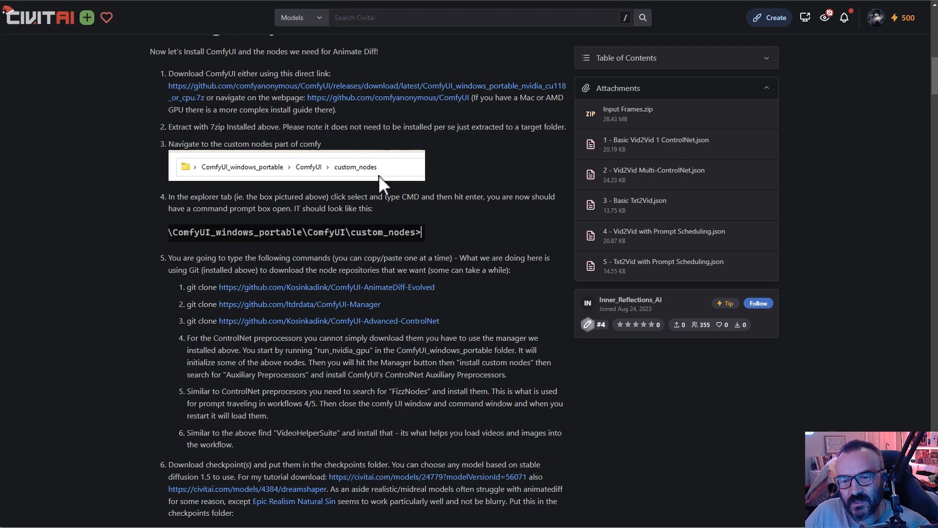
pyautogui.scroll(-1, 345, 220)
pyautogui.scroll(1, 345, 220)
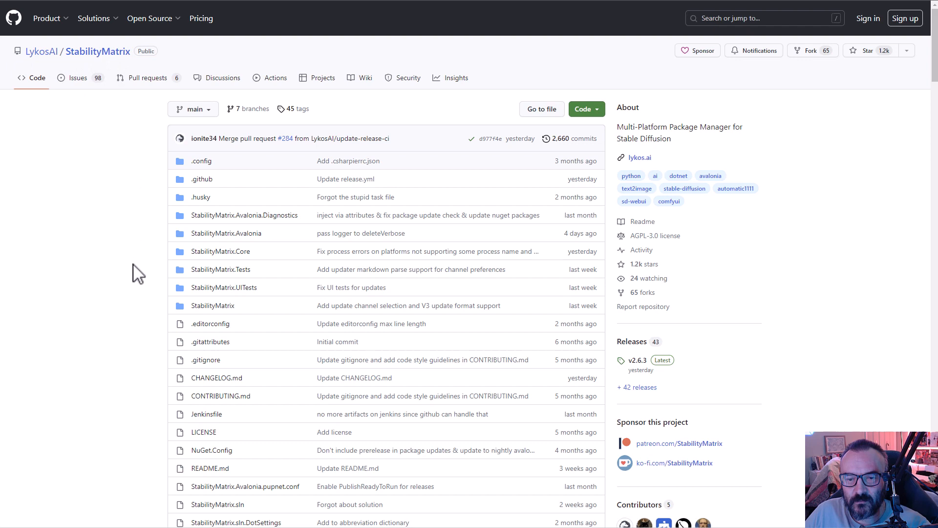
pyautogui.scroll(-2, 128, 268)
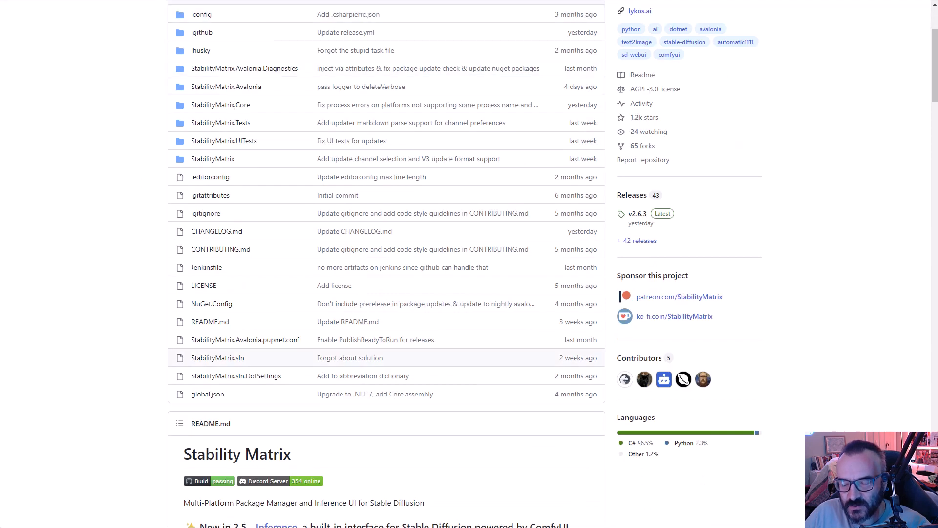
# Step: Bring the Stability Matrix window to the front over the browser
pyautogui.hotkey('alt', 'Tab')
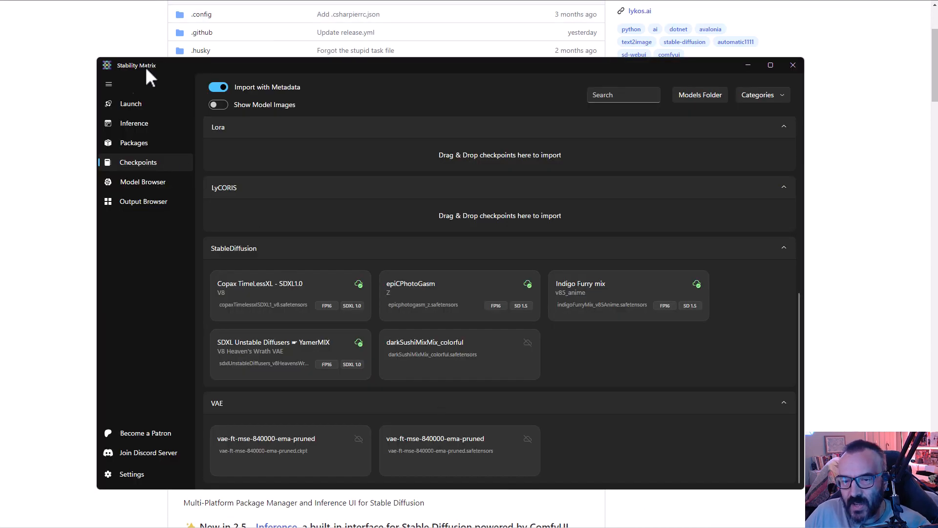
# Step: Show the installed packages and bring up the add-package catalog
pyautogui.click(134, 140)
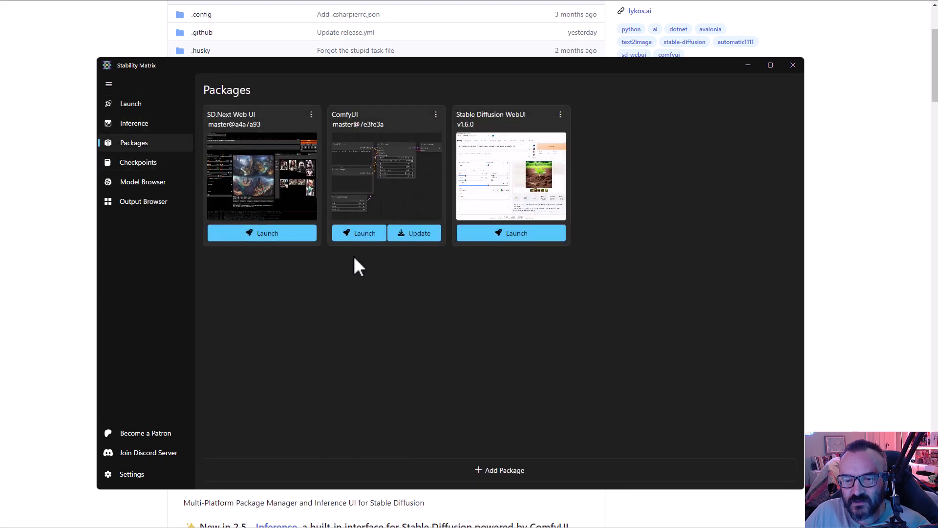
pyautogui.click(487, 471)
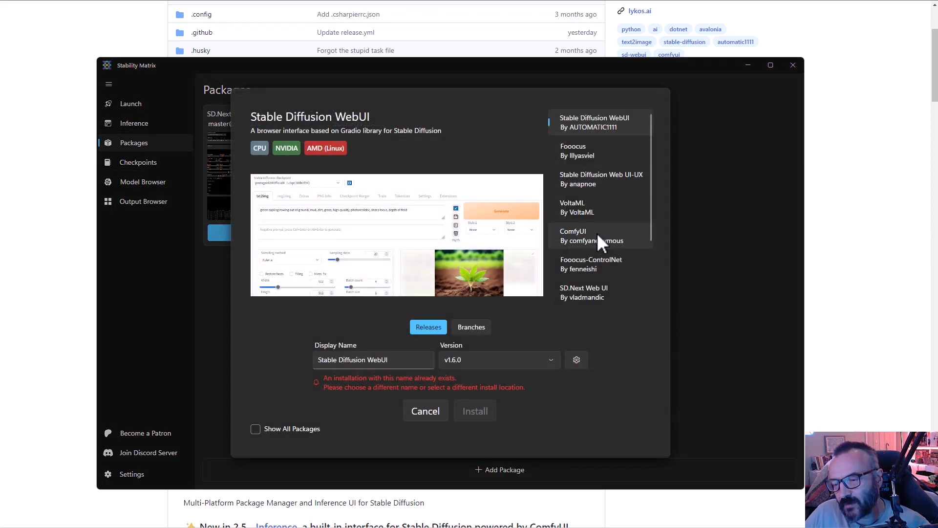
pyautogui.scroll(-1, 585, 143)
pyautogui.scroll(-2, 583, 169)
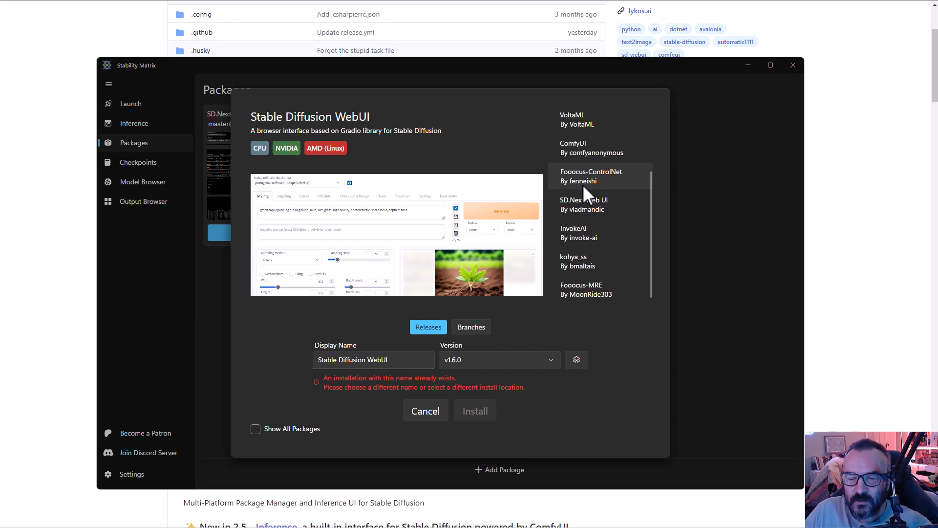
# Step: Hide the Stability Matrix window to reveal the GitHub README
pyautogui.click(81, 139)
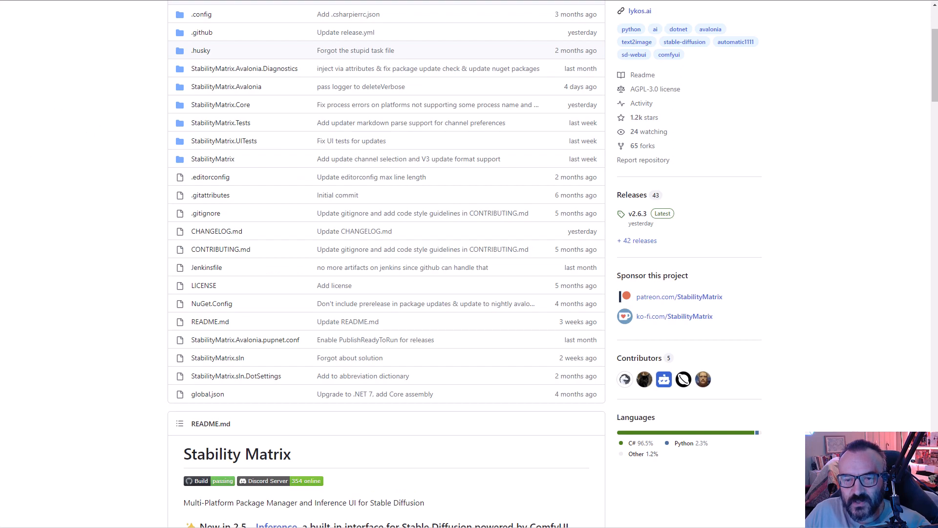
pyautogui.scroll(1, 354, 212)
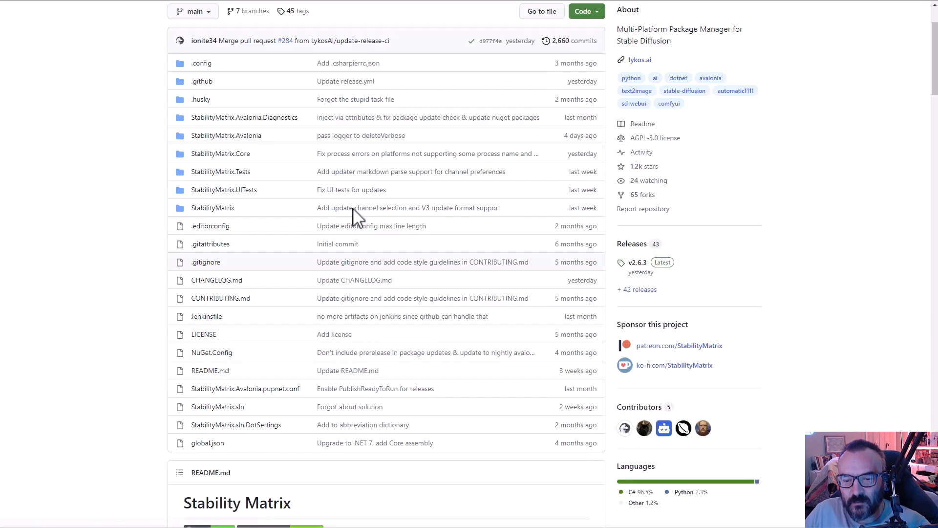
pyautogui.scroll(-3, 356, 217)
pyautogui.scroll(-4, 352, 211)
pyautogui.scroll(-5, 342, 235)
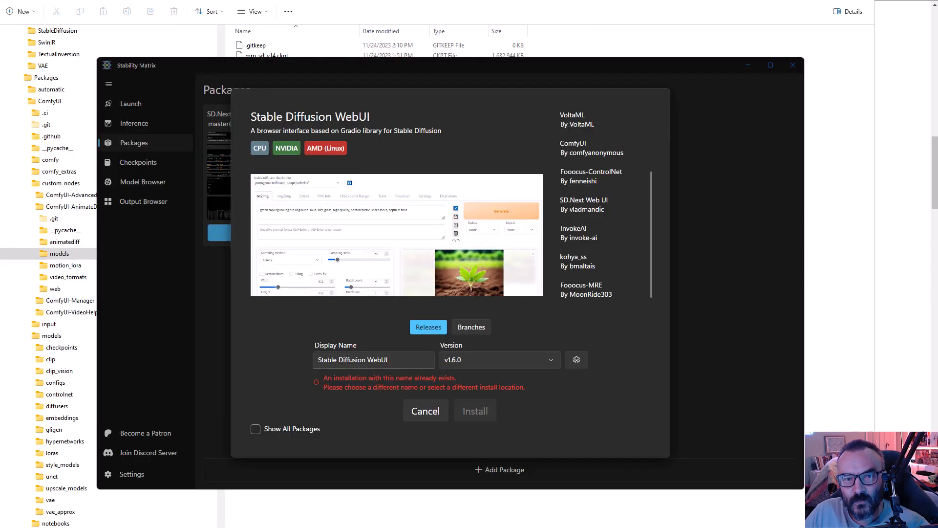
# Step: Cancel the add-package dialog, then review ComfyUI's console log and the checkpoints list
pyautogui.click(427, 410)
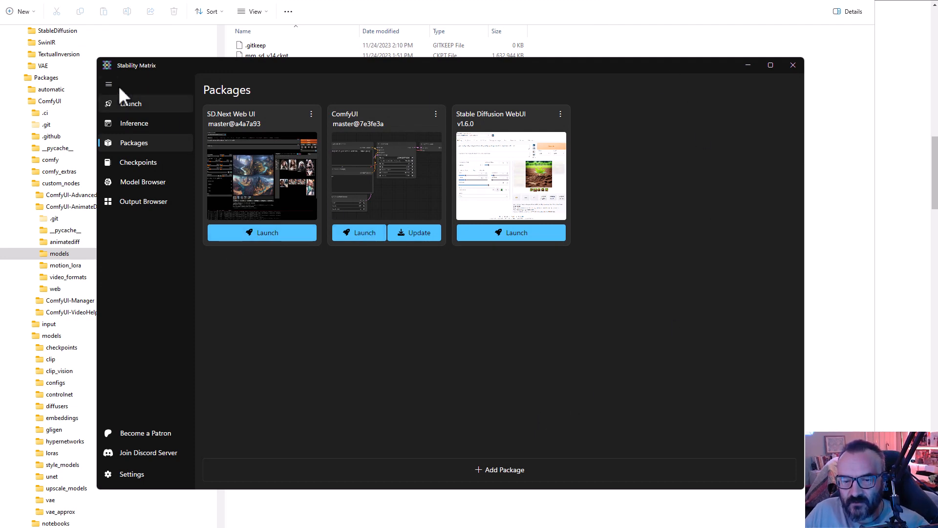
pyautogui.click(123, 102)
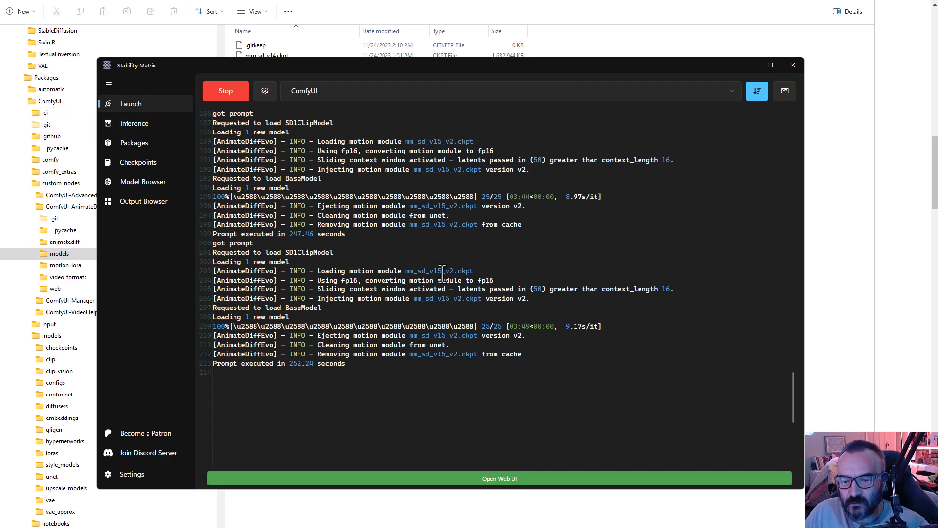
pyautogui.scroll(3, 442, 274)
pyautogui.scroll(-3, 416, 345)
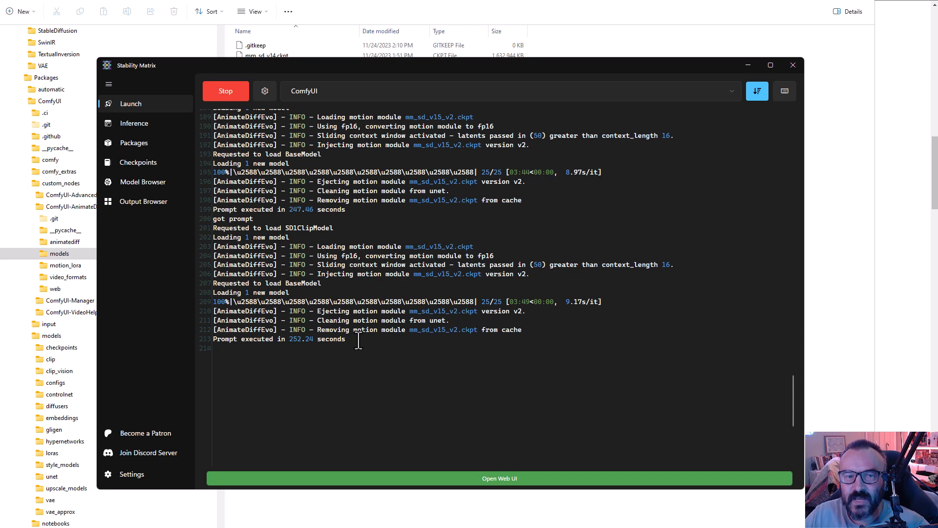
pyautogui.click(138, 162)
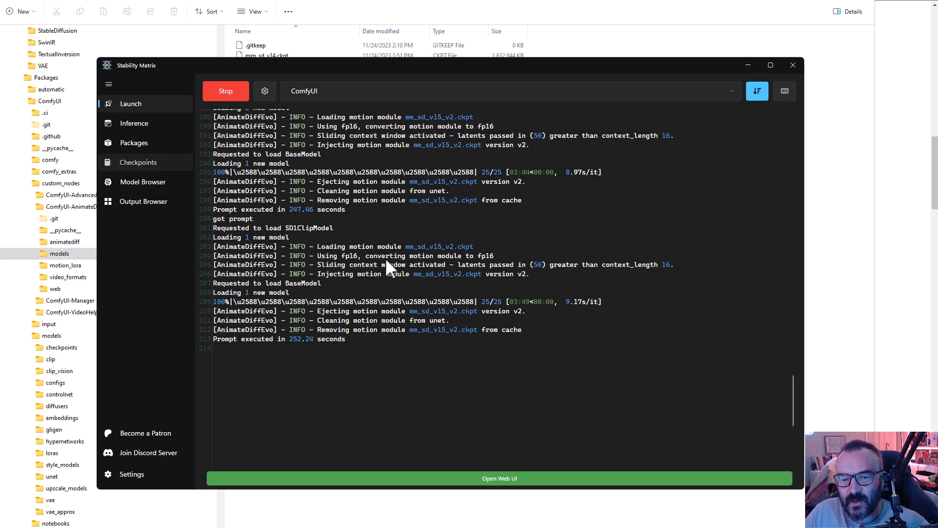
pyautogui.scroll(2, 428, 194)
pyautogui.scroll(1, 381, 201)
pyautogui.scroll(-3, 341, 220)
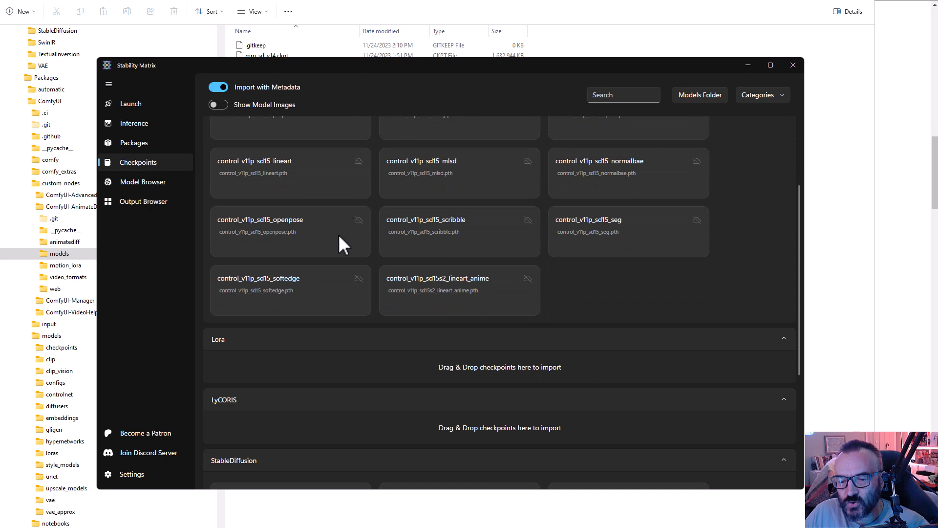
pyautogui.scroll(-1, 381, 308)
pyautogui.scroll(-2, 422, 374)
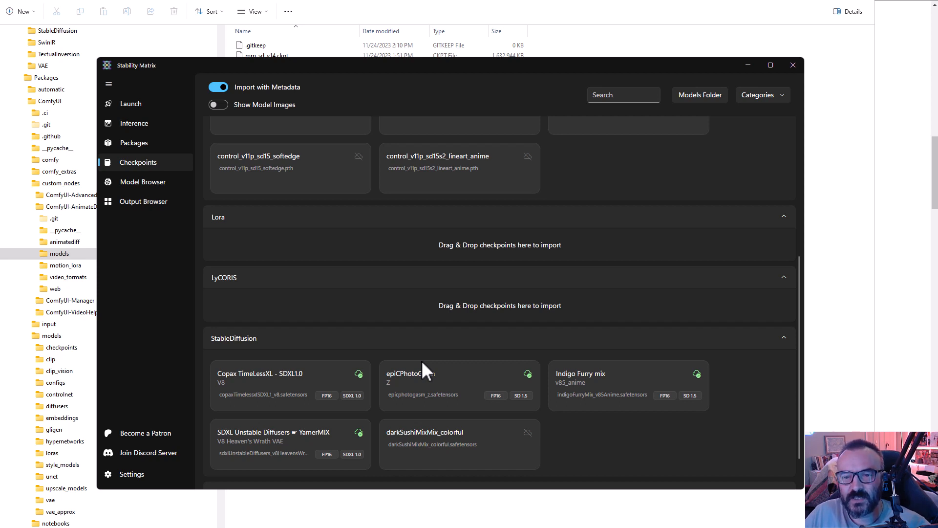
# Step: Collapse the StabilityMatrix Models folder, leaving the Packages folder expanded
pyautogui.click(862, 177)
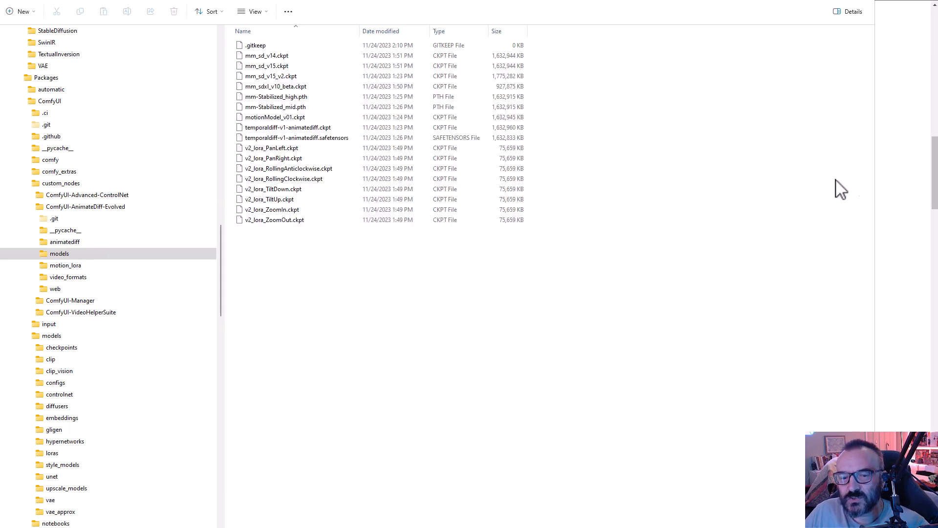
pyautogui.scroll(2, 140, 170)
pyautogui.scroll(5, 140, 170)
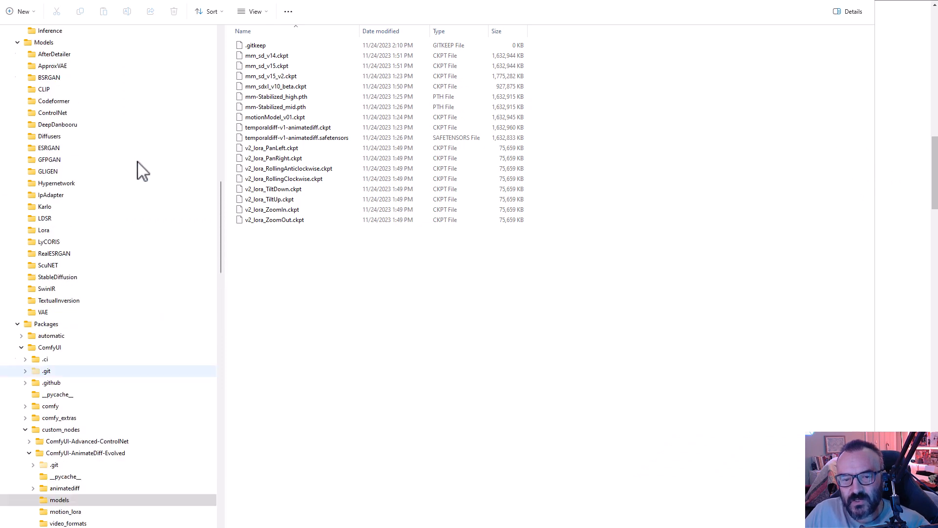
pyautogui.scroll(1, 88, 125)
pyautogui.scroll(4, 51, 98)
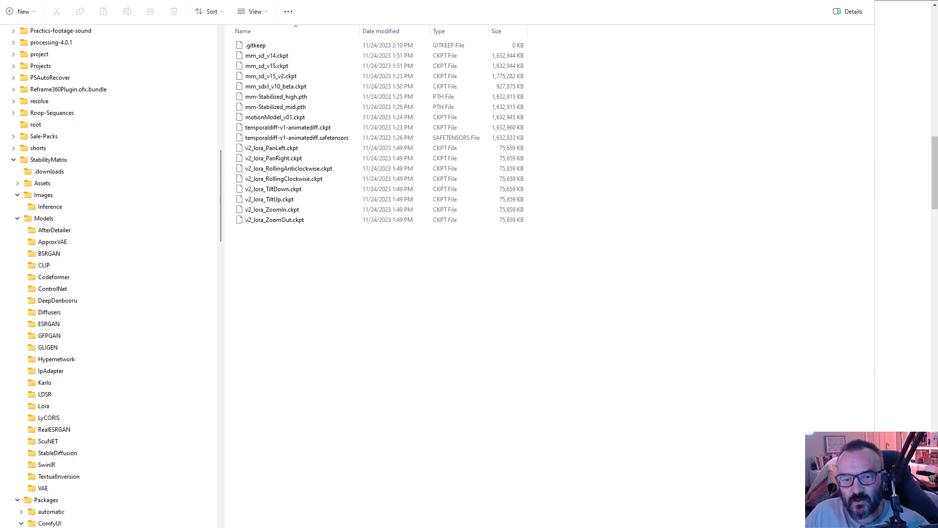
pyautogui.scroll(-1, 63, 170)
pyautogui.scroll(-3, 70, 176)
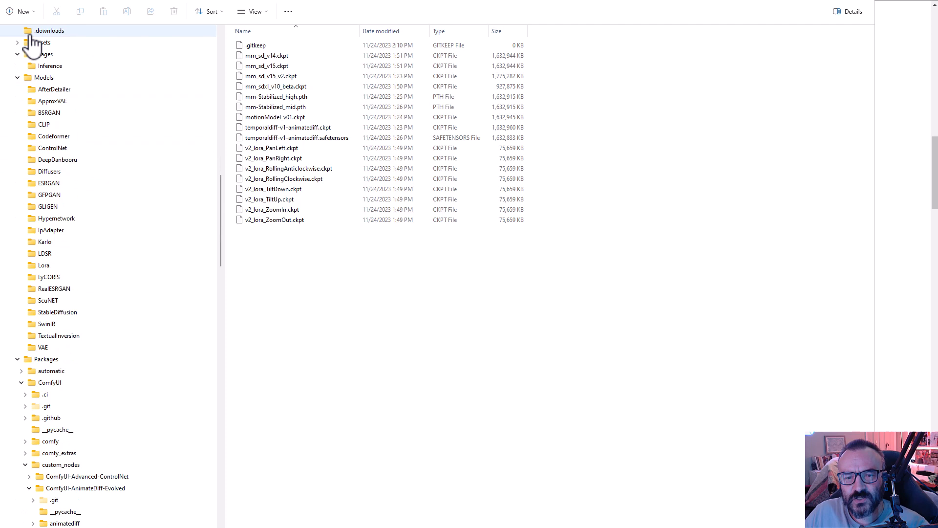
pyautogui.scroll(2, 68, 109)
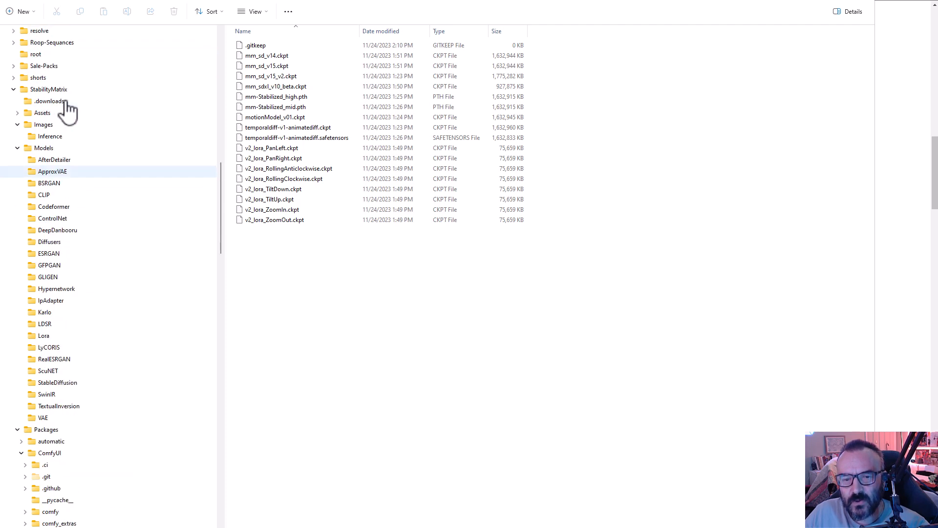
pyautogui.scroll(-1, 67, 109)
pyautogui.click(17, 112)
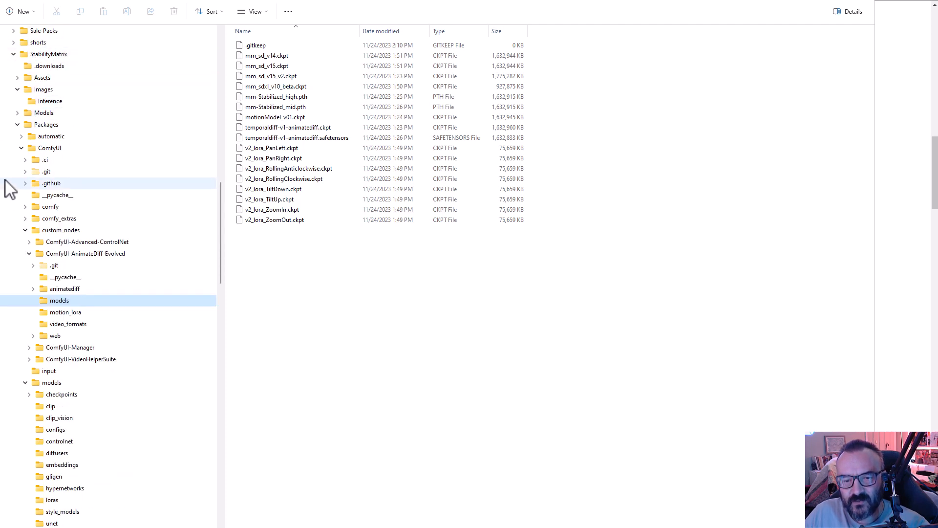
pyautogui.click(17, 124)
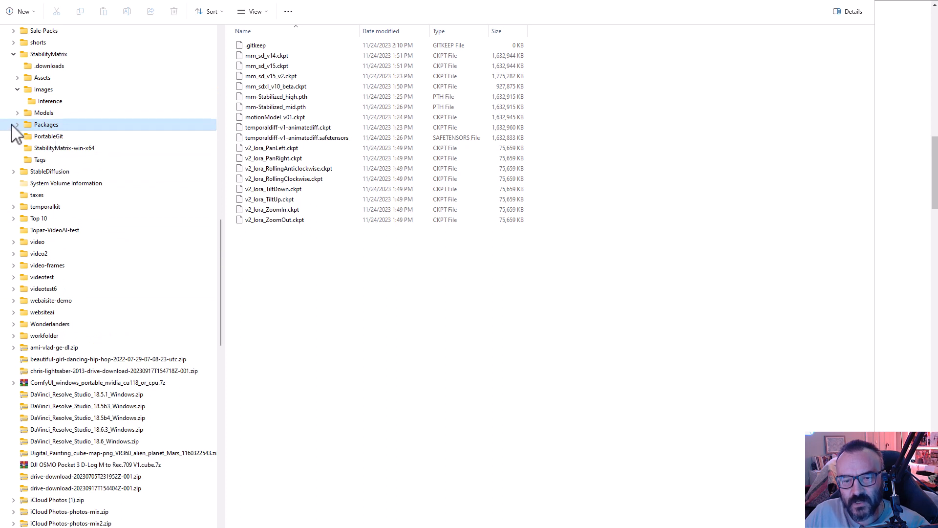
pyautogui.click(13, 124)
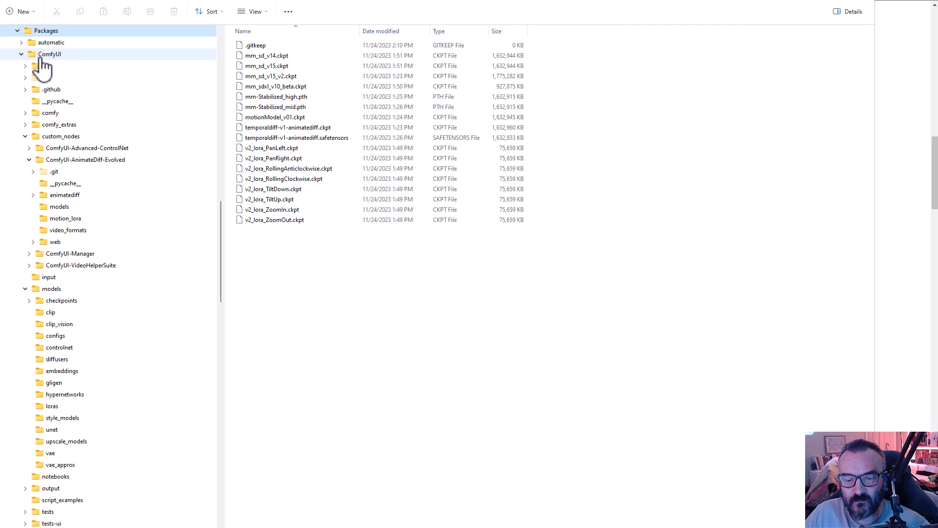
pyautogui.scroll(-2, 88, 446)
pyautogui.scroll(-1, 66, 454)
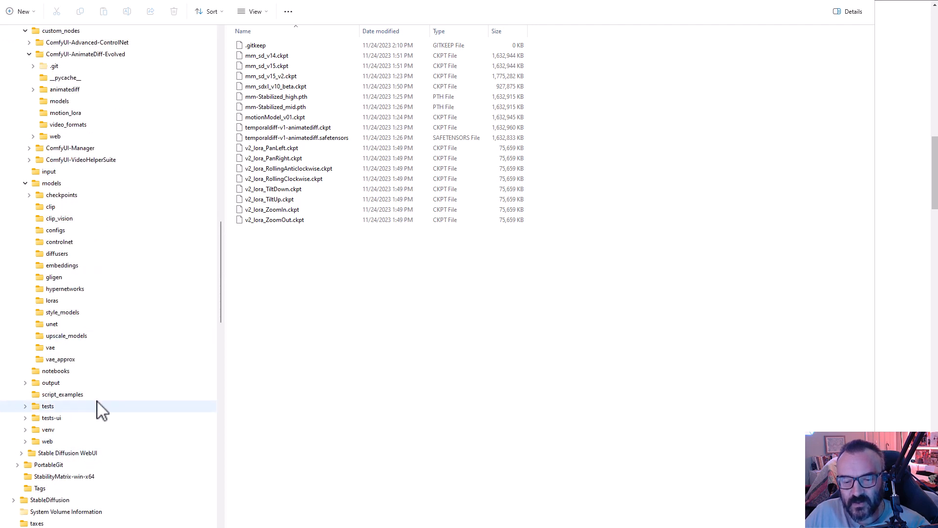
pyautogui.scroll(2, 104, 403)
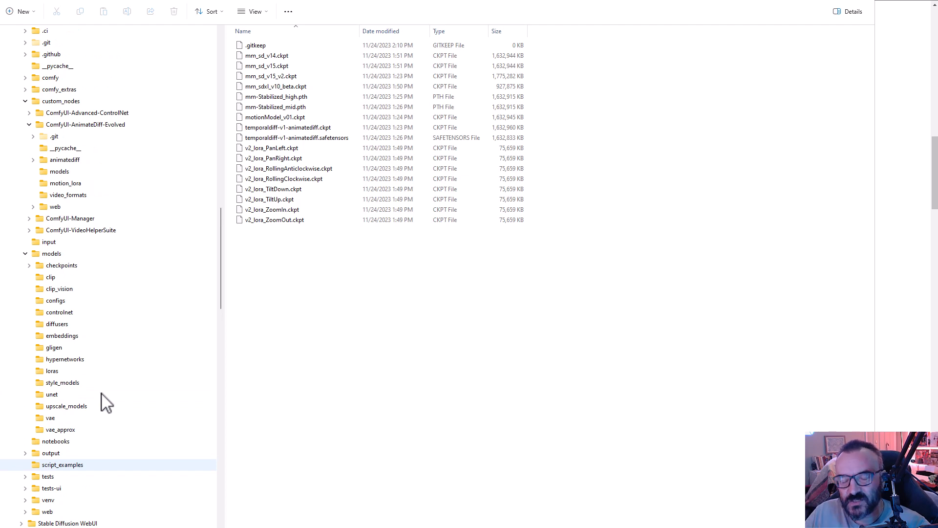
pyautogui.scroll(-20, 105, 398)
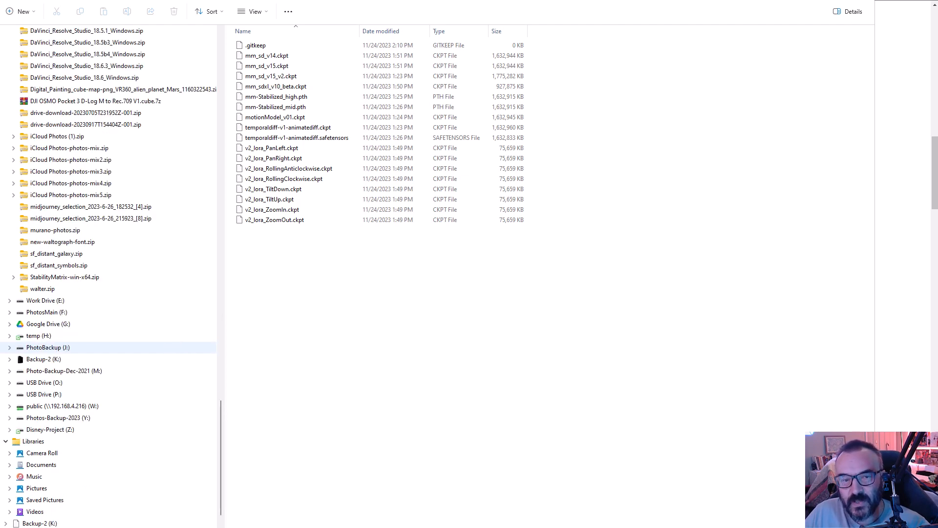
# Step: Go up to Packages and expand Models to show its AfterDetailer-to-VAE subfolders
pyautogui.hotkey('alt', 'Left')
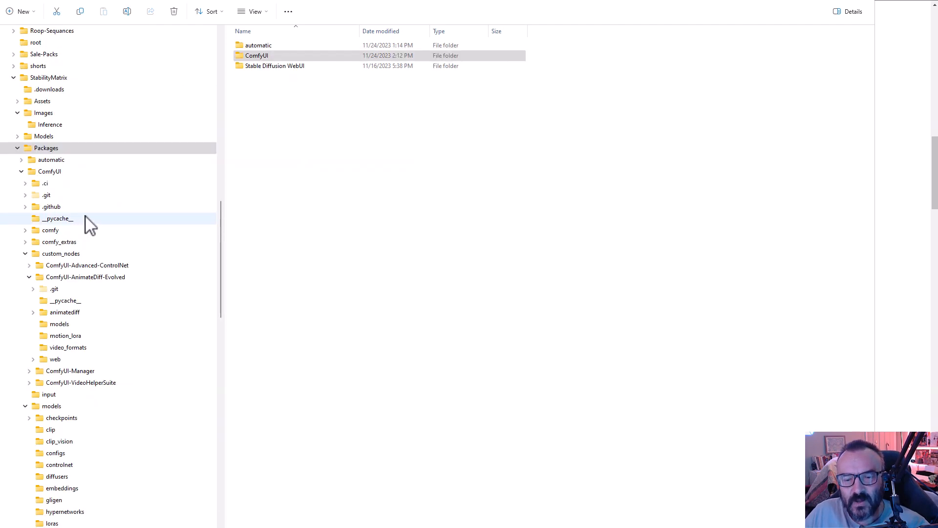
pyautogui.scroll(1, 85, 215)
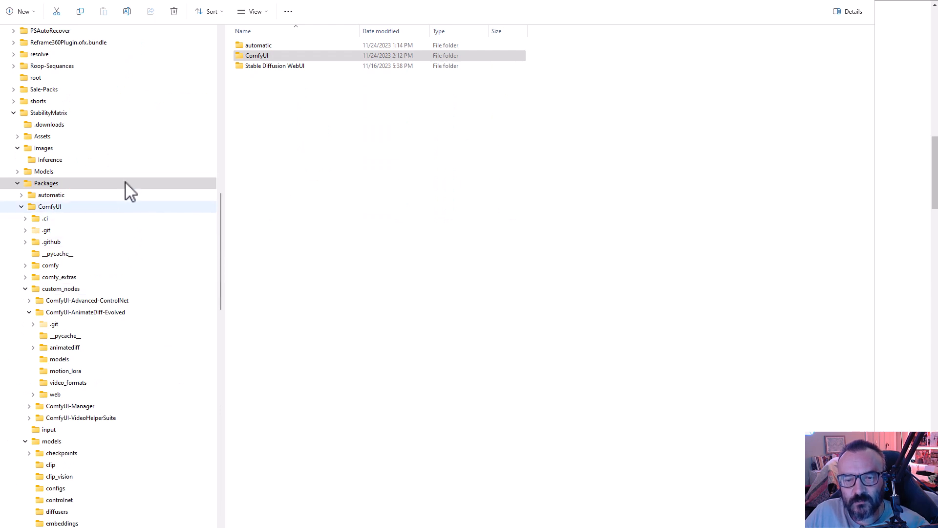
pyautogui.scroll(-1, 103, 156)
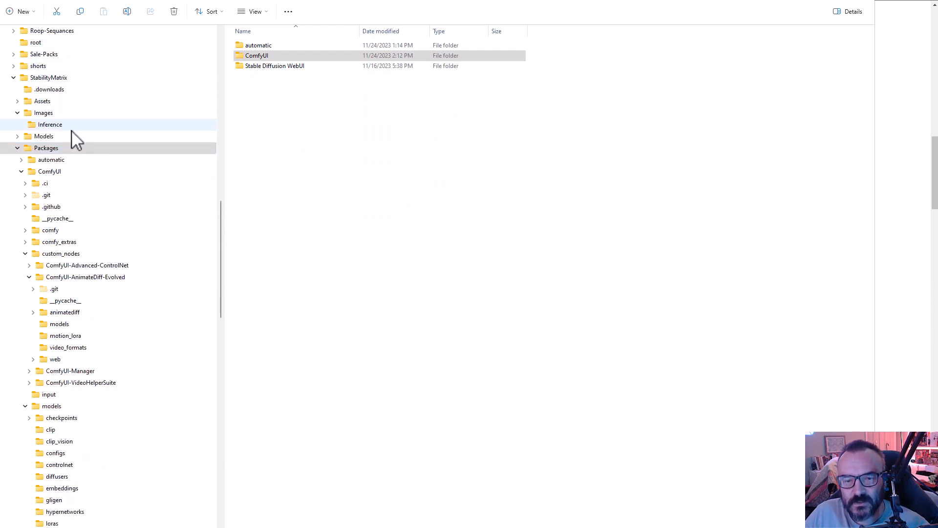
pyautogui.scroll(-1, 76, 139)
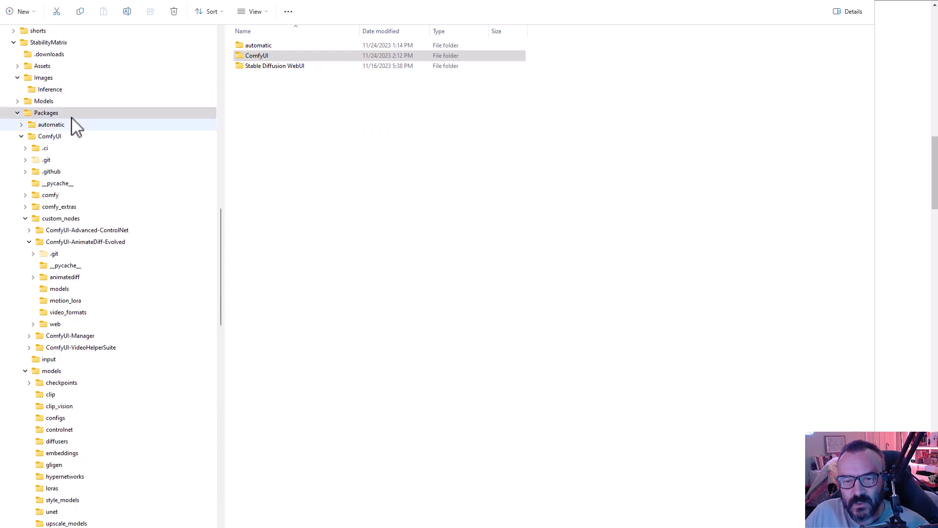
pyautogui.click(18, 102)
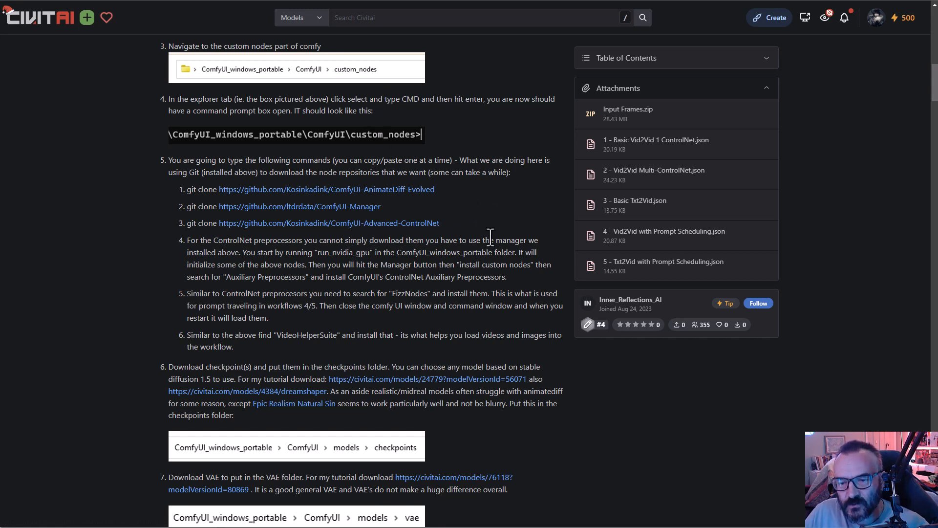
# Step: Select only the ComfyUI-AnimateDiff-Evolved git clone line from the three commands
pyautogui.moveTo(447, 224); pyautogui.dragTo(187, 188)
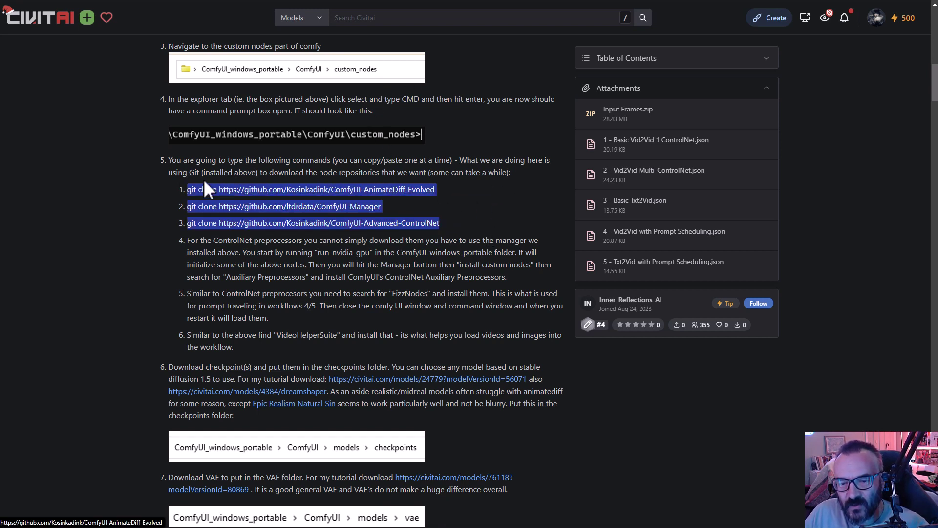
pyautogui.click(493, 213)
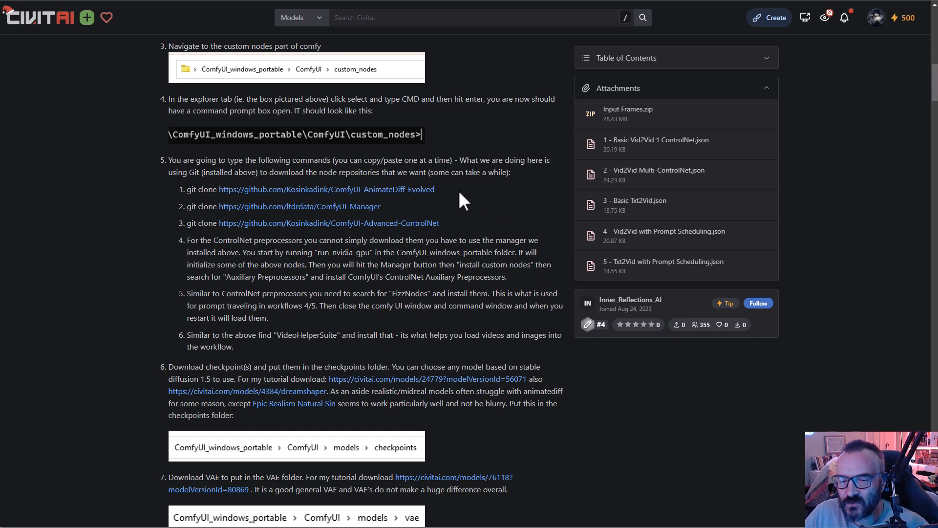
pyautogui.moveTo(438, 189); pyautogui.dragTo(175, 195)
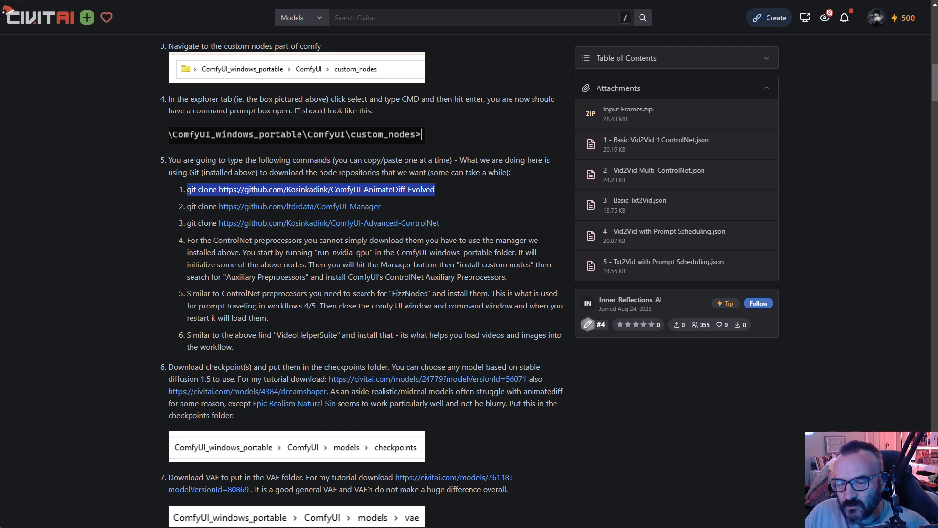
# Step: Switch to File Explorer and open ComfyUI's custom_nodes folder
pyautogui.hotkey('alt', 'Tab')
pyautogui.scroll(-6, 130, 199)
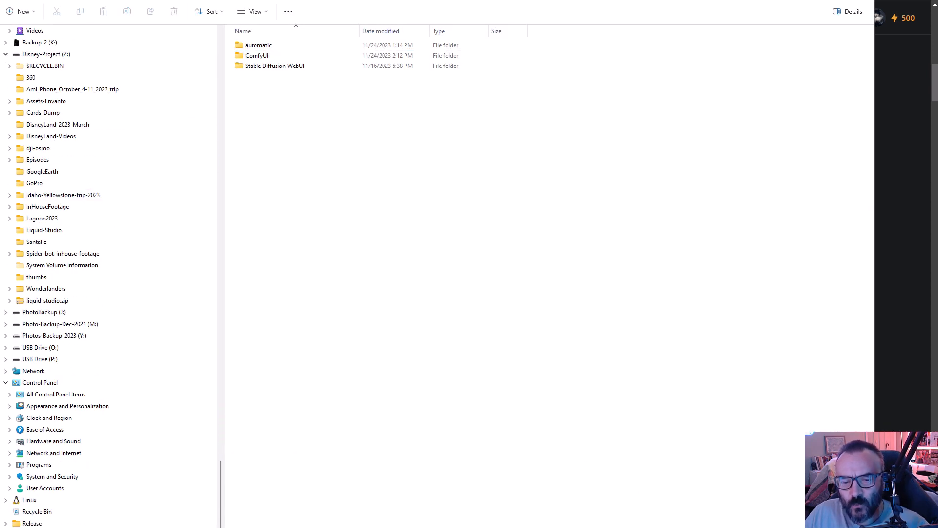
pyautogui.scroll(10, 95, 152)
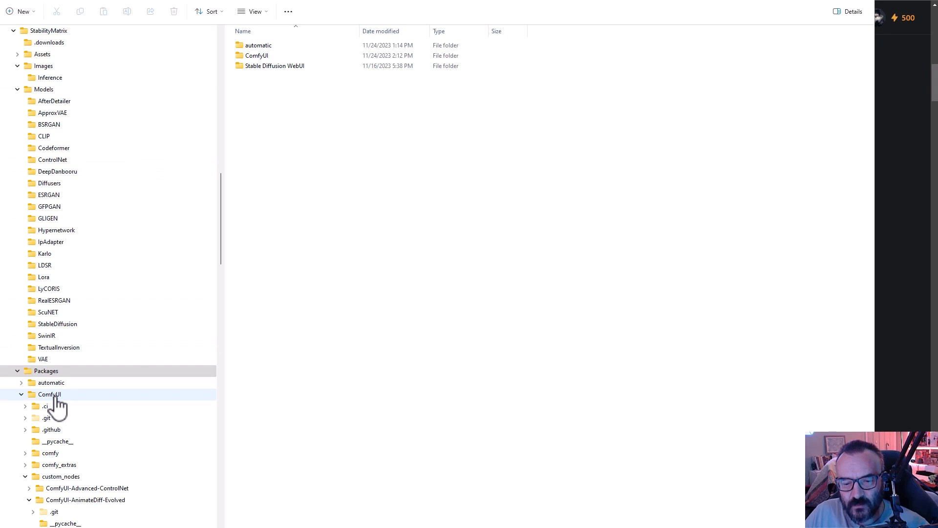
pyautogui.click(63, 477)
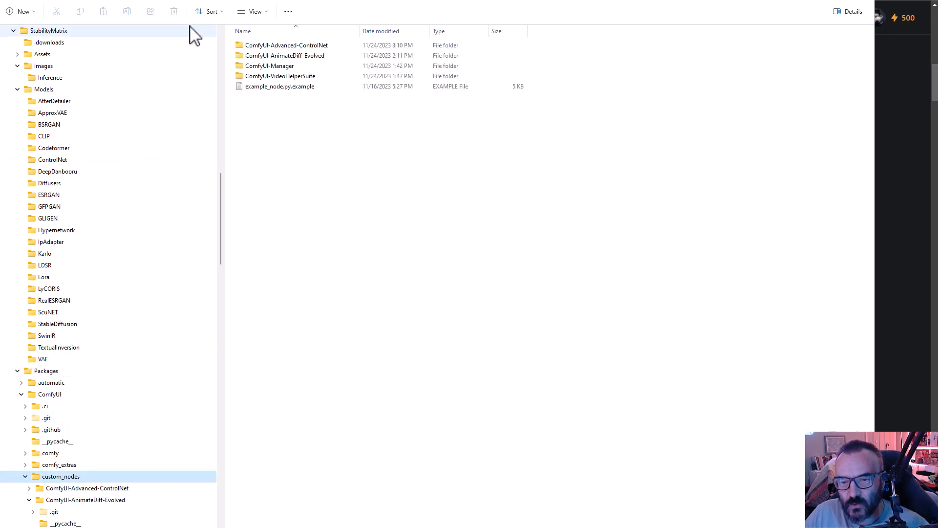
# Step: Paste the Advanced-ControlNet clone command into a terminal in custom_nodes, close it unrun, return to the guide
pyautogui.rightClick(276, 152)
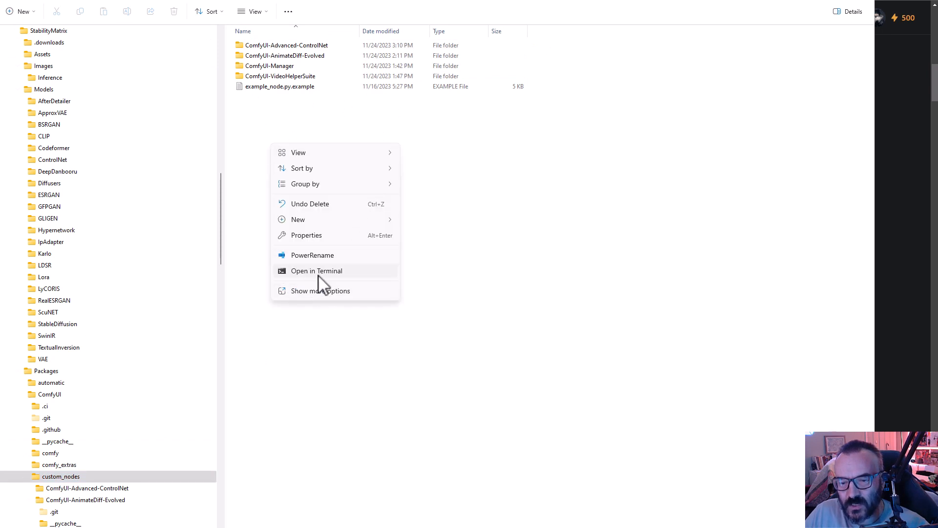
pyautogui.click(345, 272)
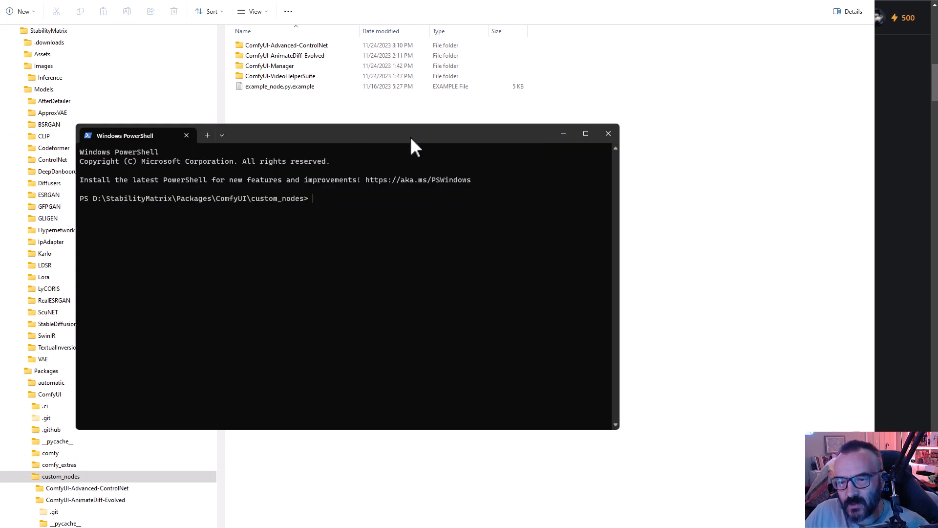
pyautogui.write('git clone https://github.com/Kosinkadink/ComfyUI-Advanced-ControlNet')
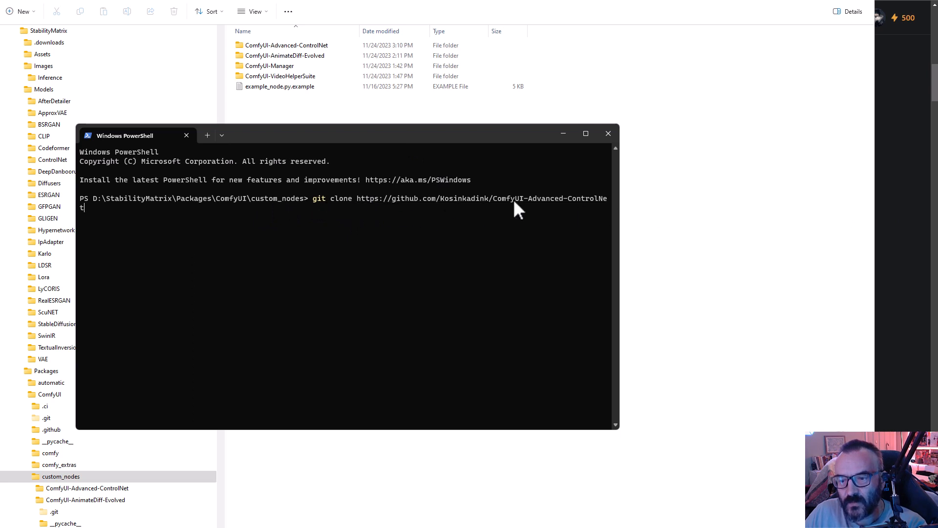
pyautogui.click(609, 134)
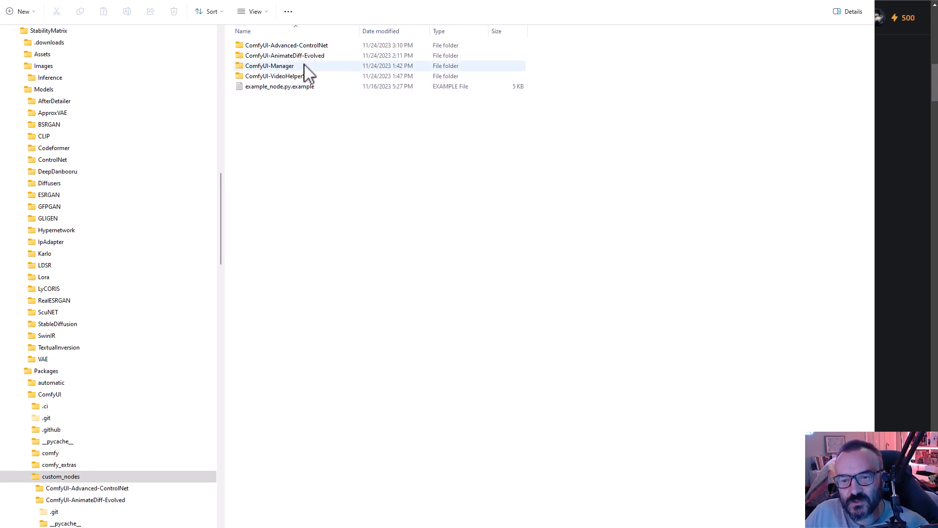
pyautogui.click(901, 262)
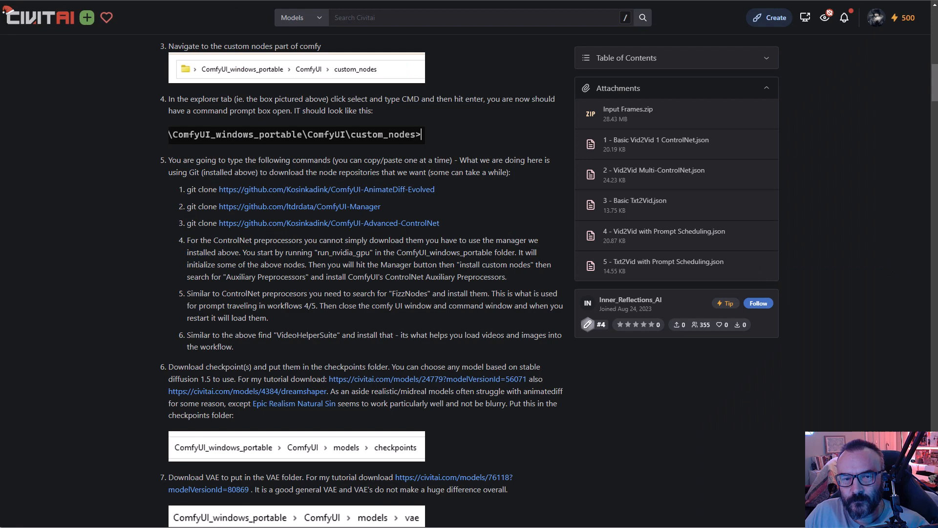
pyautogui.scroll(-4, 250, 157)
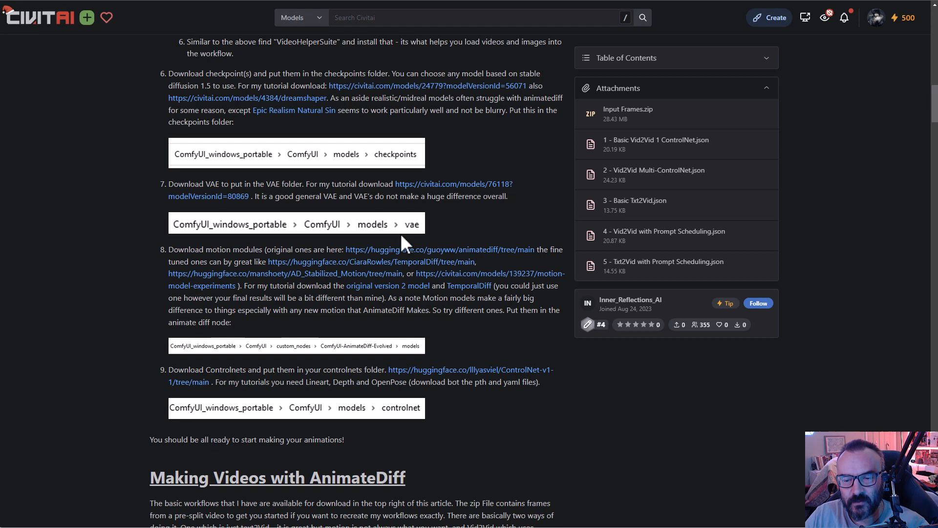
# Step: Check the checkpoint files in Models > StableDiffusion, then return to the Civitai guide
pyautogui.hotkey('alt', 'Tab')
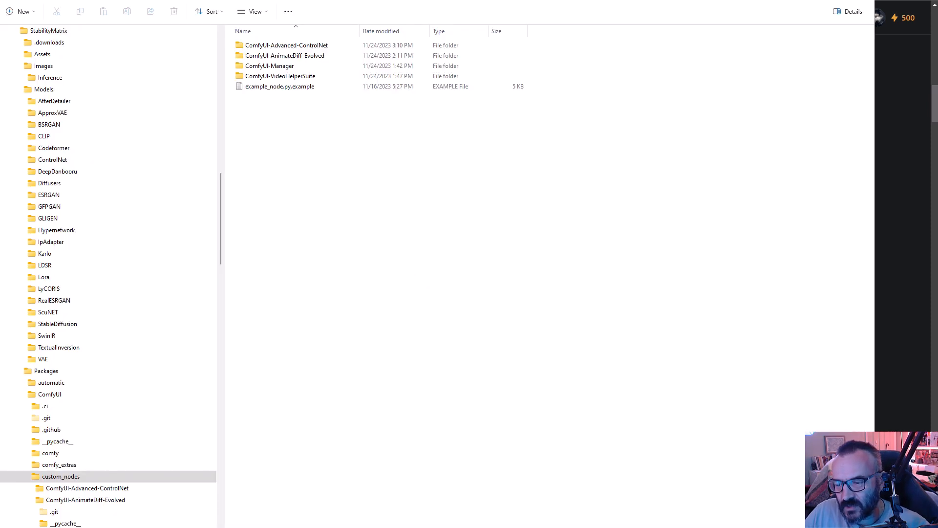
pyautogui.scroll(-3, 122, 289)
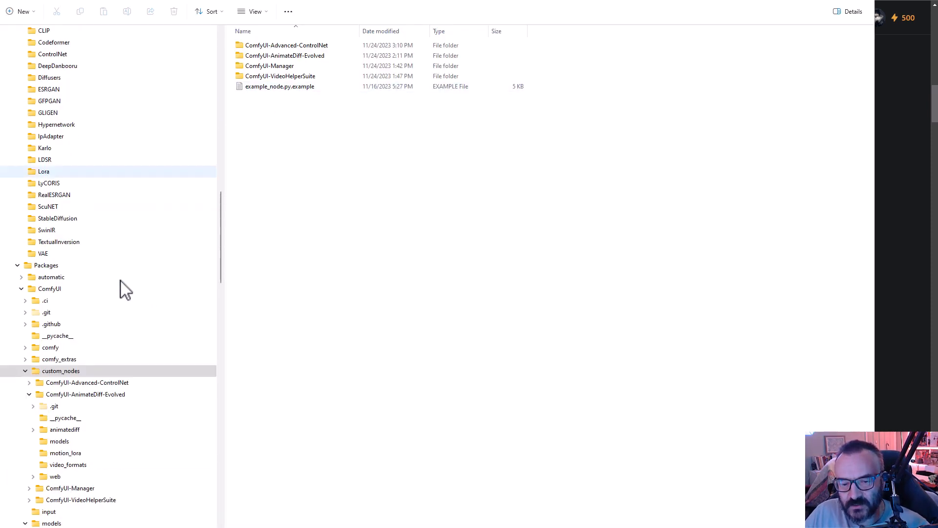
pyautogui.scroll(-2, 123, 287)
pyautogui.scroll(1, 78, 213)
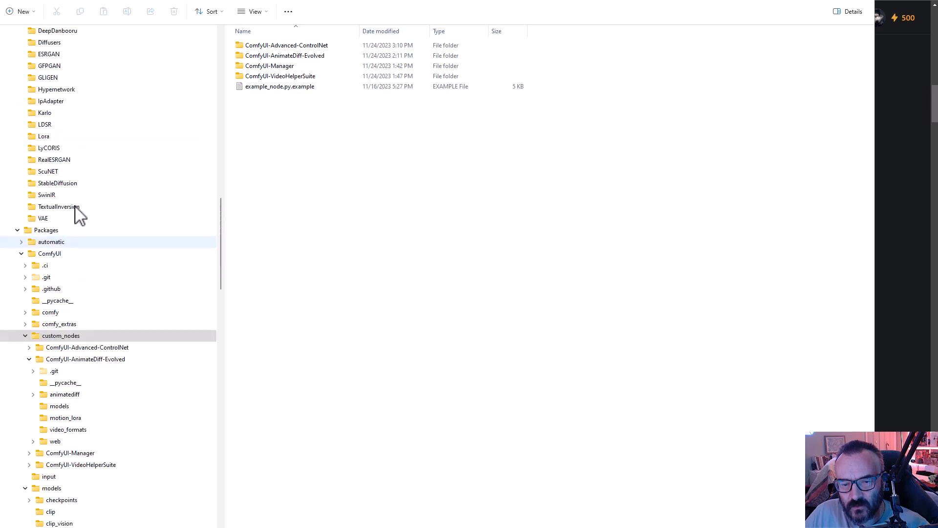
pyautogui.scroll(3, 79, 214)
pyautogui.scroll(2, 59, 89)
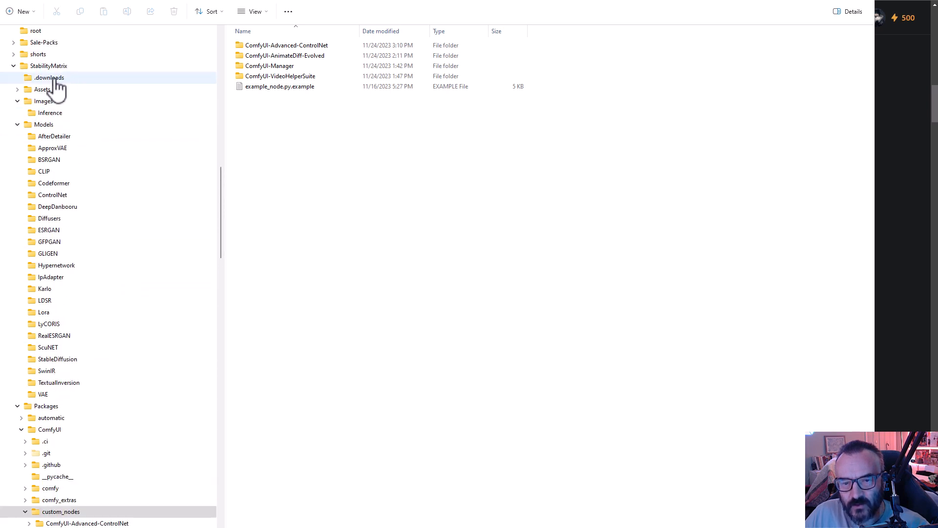
pyautogui.scroll(-1, 57, 93)
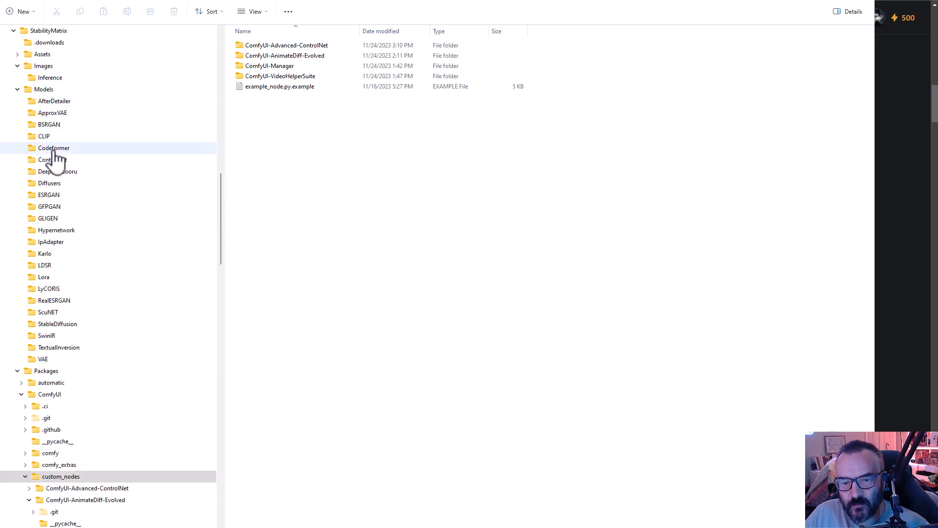
pyautogui.click(58, 323)
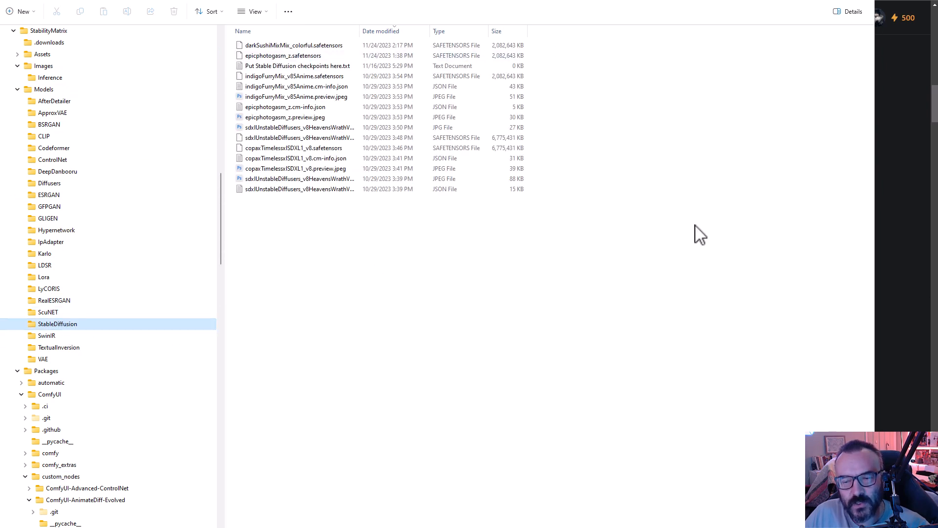
pyautogui.click(893, 255)
pyautogui.scroll(-1, 220, 301)
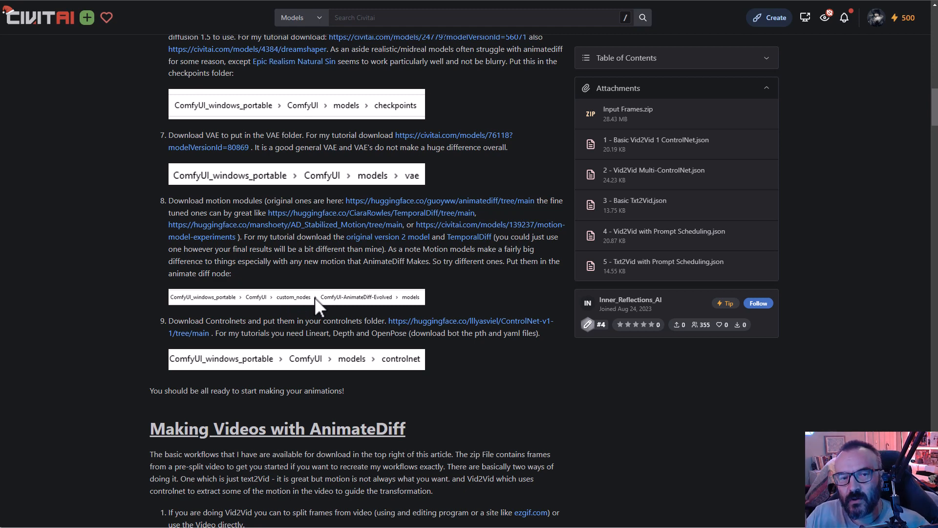
# Step: Check the motion modules in ComfyUI-AnimateDiff-Evolved > models, then return to the guide
pyautogui.hotkey('alt', 'Tab')
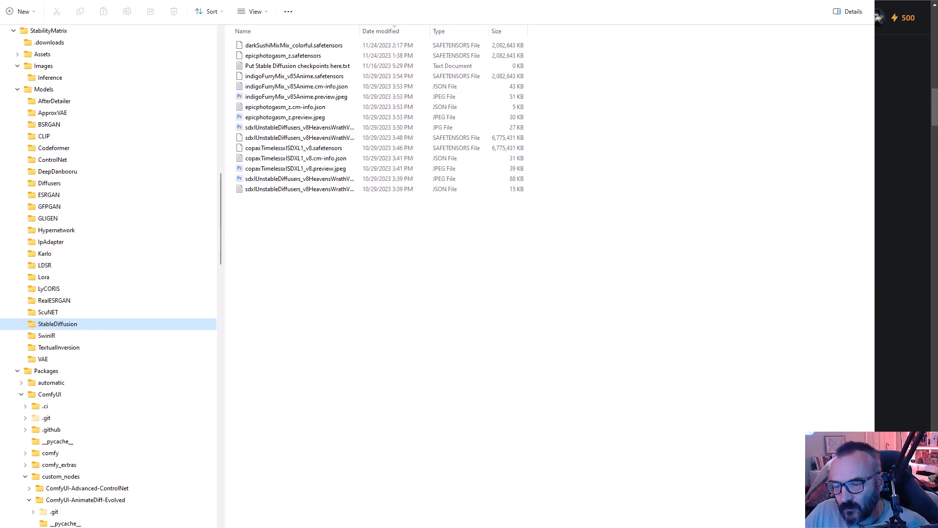
pyautogui.scroll(-2, 55, 341)
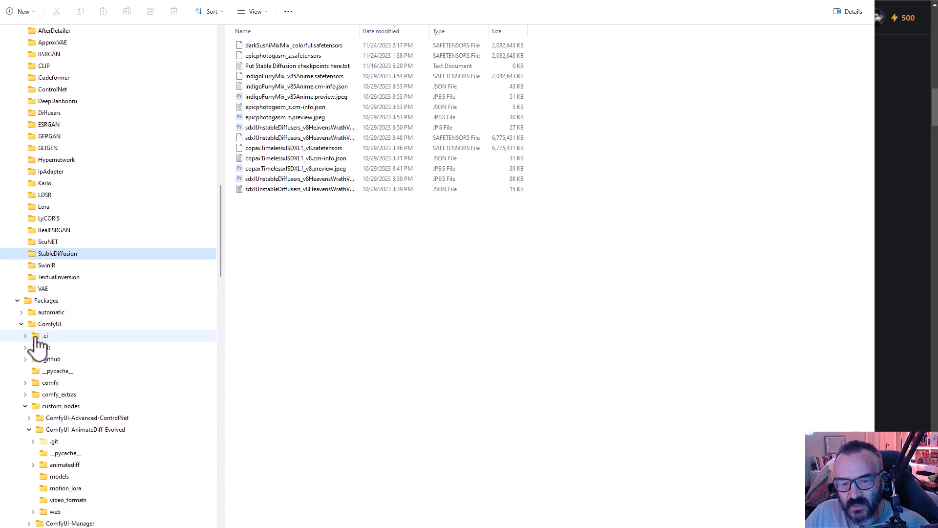
pyautogui.scroll(-1, 69, 335)
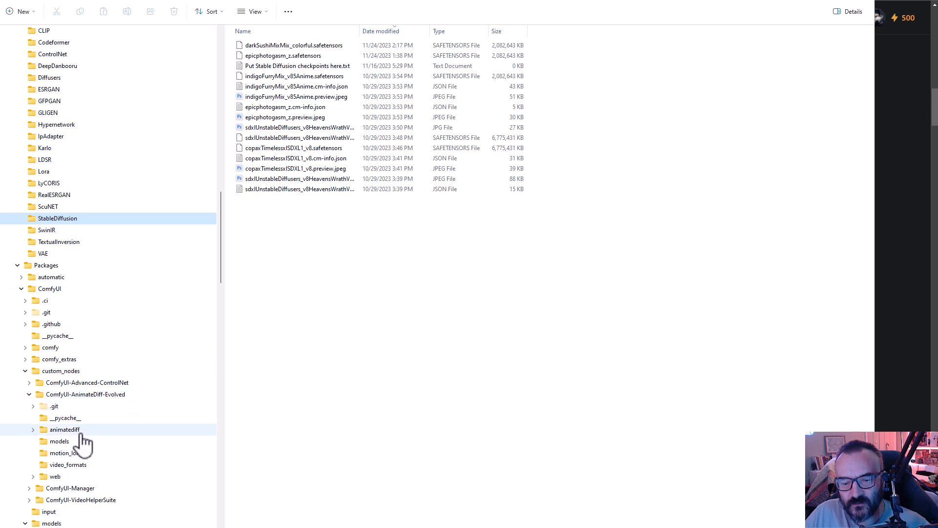
pyautogui.click(63, 442)
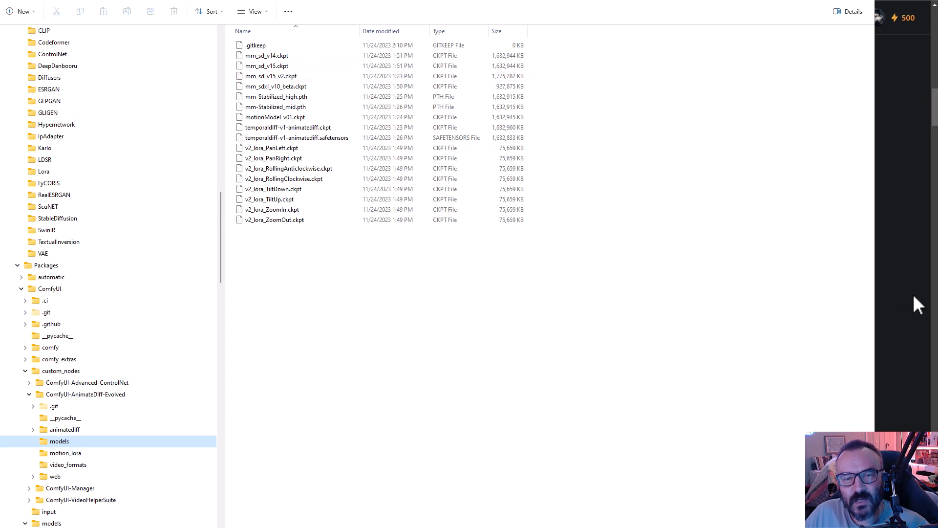
pyautogui.click(900, 303)
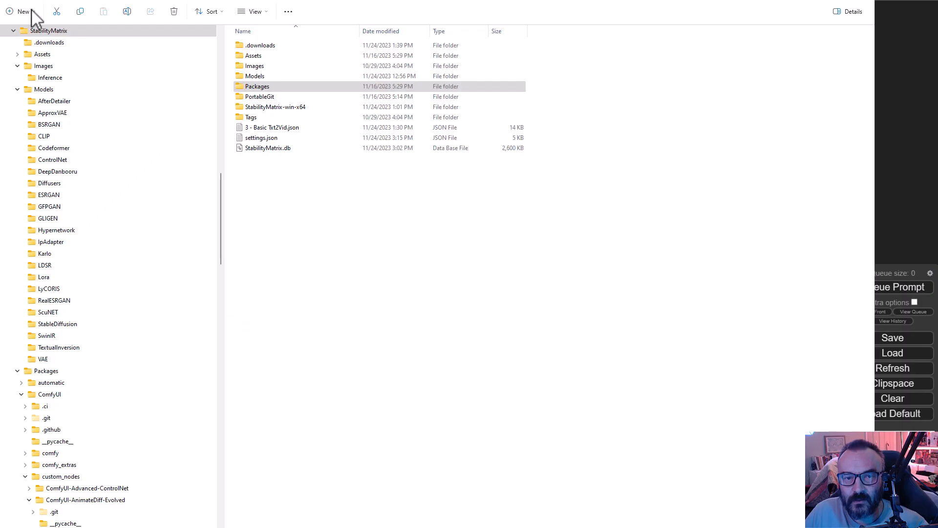
# Step: Load the 3 - Basic Txt2Vid.json workflow into ComfyUI and bring up the Manager menu
pyautogui.click(263, 128)
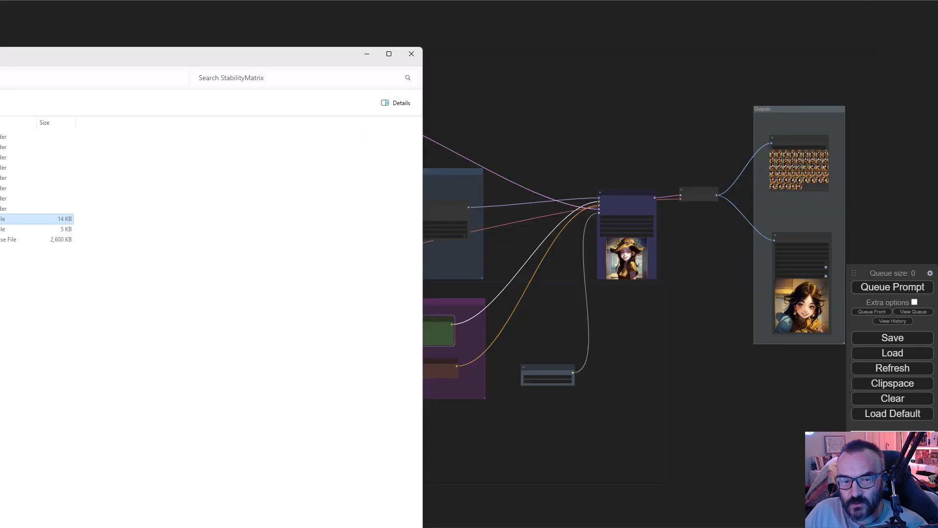
pyautogui.moveTo(44, 219)
pyautogui.mouseDown()
pyautogui.moveTo(730, 117)
pyautogui.moveTo(634, 93)
pyautogui.mouseUp()
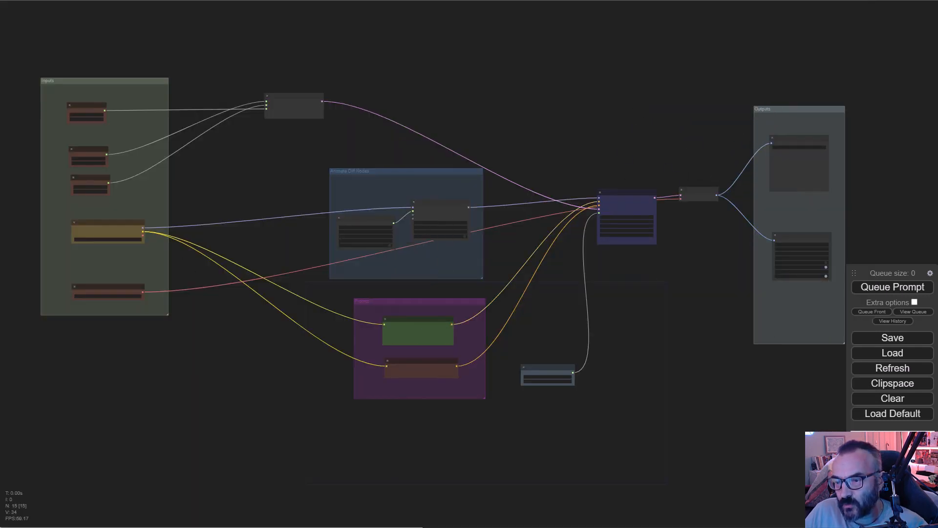
pyautogui.scroll(2, 222, 159)
pyautogui.scroll(2, 267, 173)
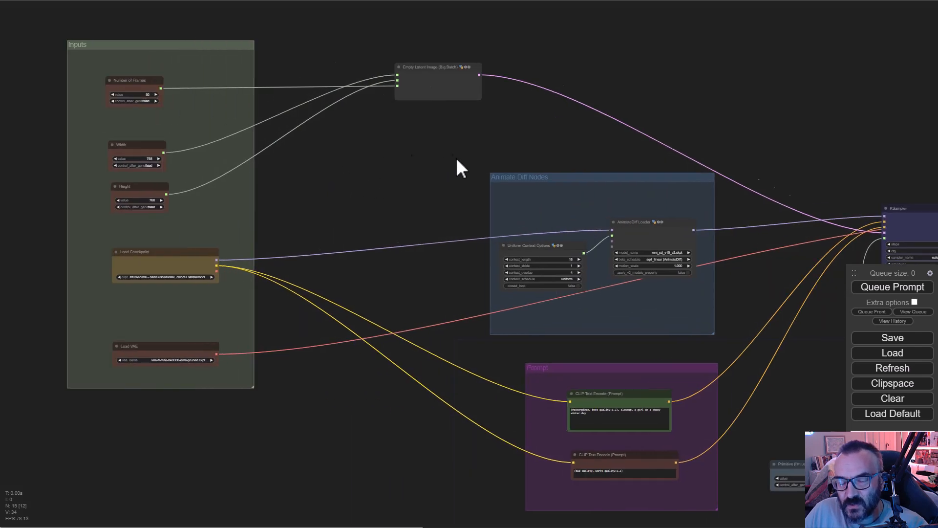
pyautogui.moveTo(455, 224)
pyautogui.mouseDown()
pyautogui.moveTo(129, 83)
pyautogui.moveTo(317, 213)
pyautogui.mouseUp()
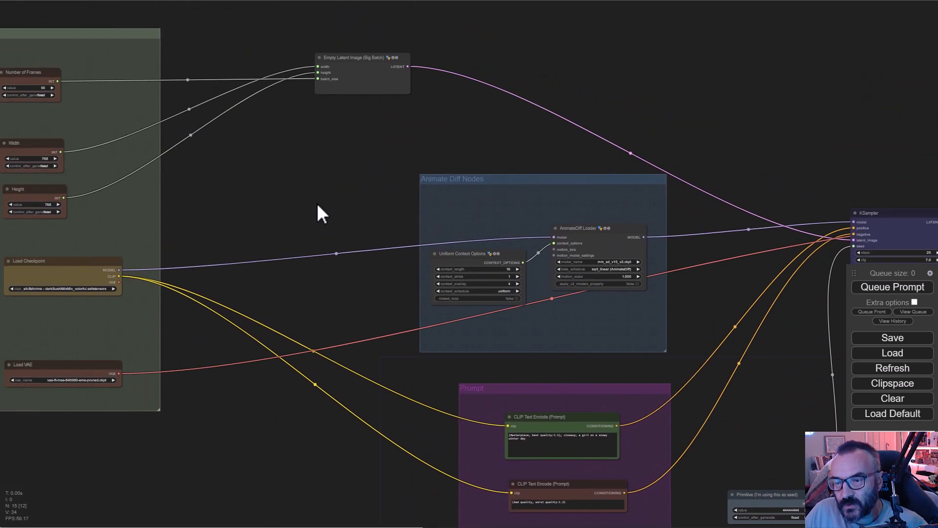
pyautogui.moveTo(441, 190); pyautogui.dragTo(285, 185)
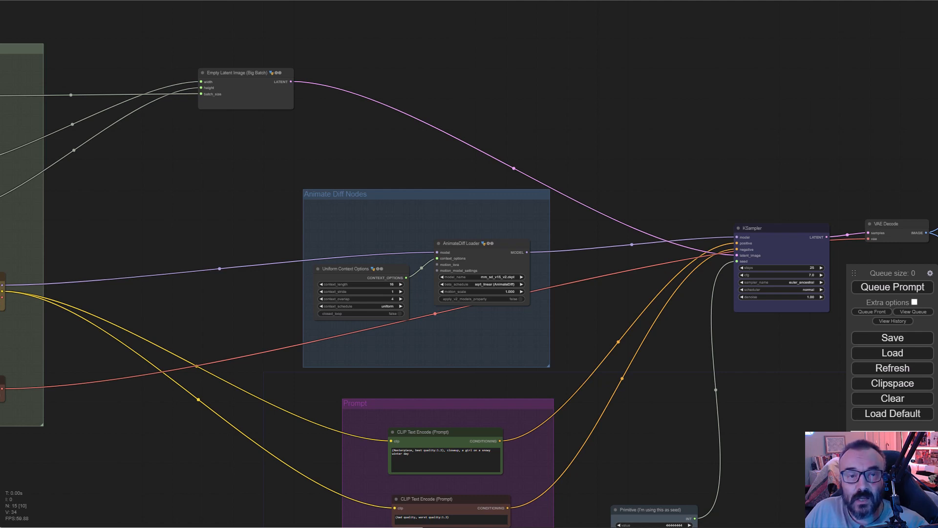
pyautogui.click(892, 440)
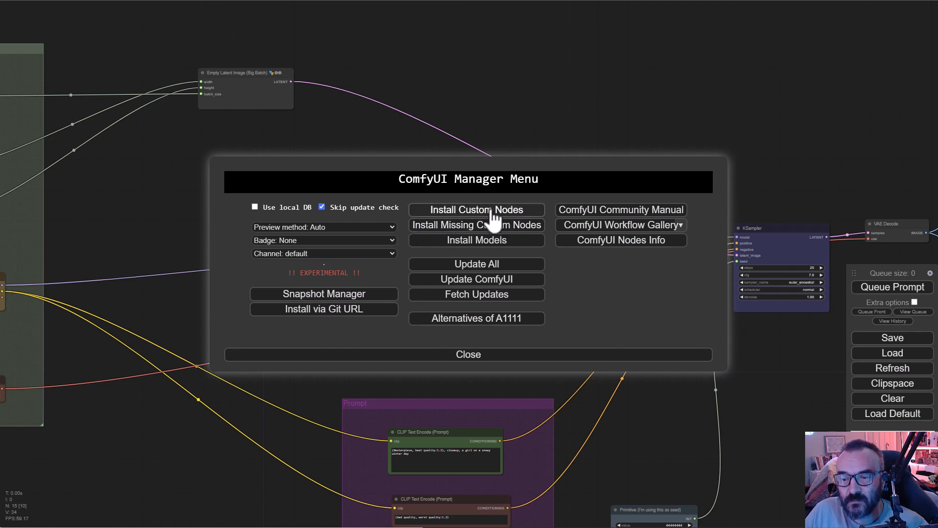
pyautogui.click(487, 229)
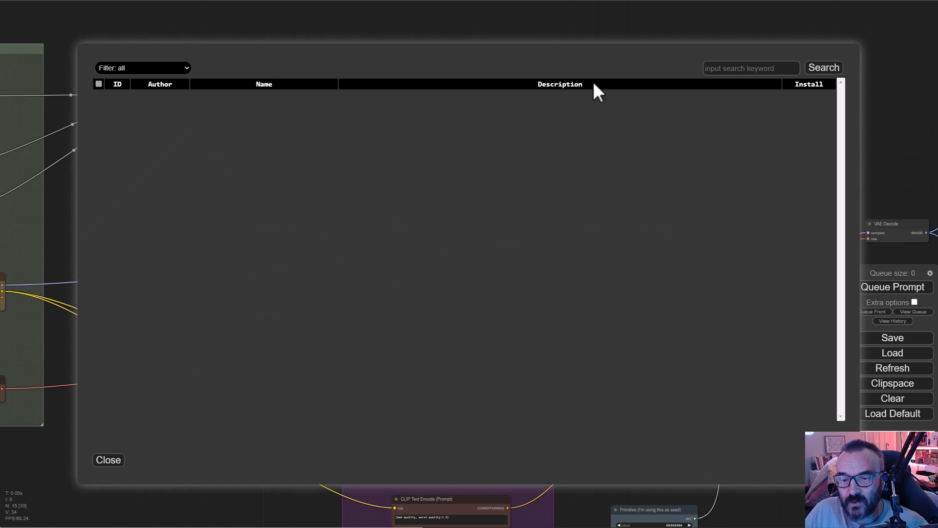
pyautogui.click(103, 459)
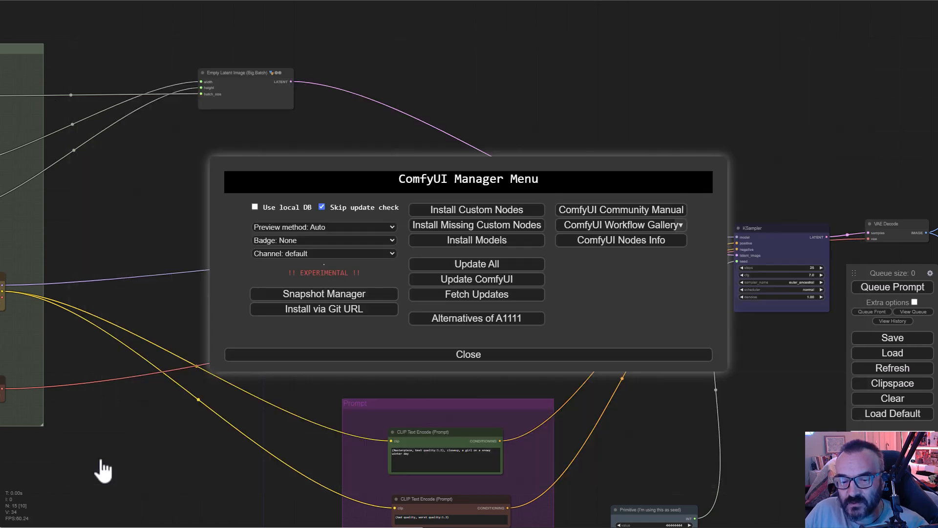
pyautogui.click(479, 213)
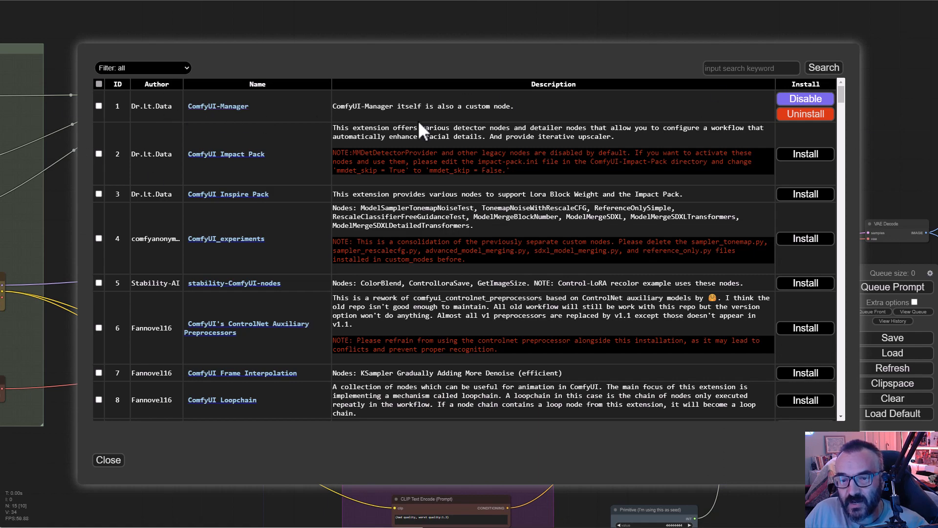
pyautogui.scroll(-1, 726, 206)
pyautogui.scroll(-1, 725, 206)
pyautogui.scroll(-2, 474, 200)
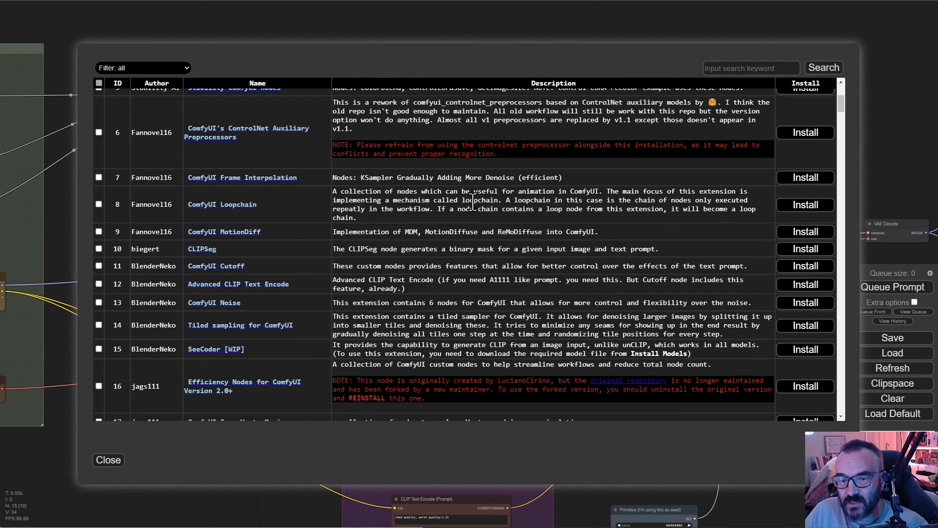
pyautogui.scroll(-3, 474, 200)
pyautogui.scroll(-3, 474, 200)
pyautogui.scroll(-4, 473, 201)
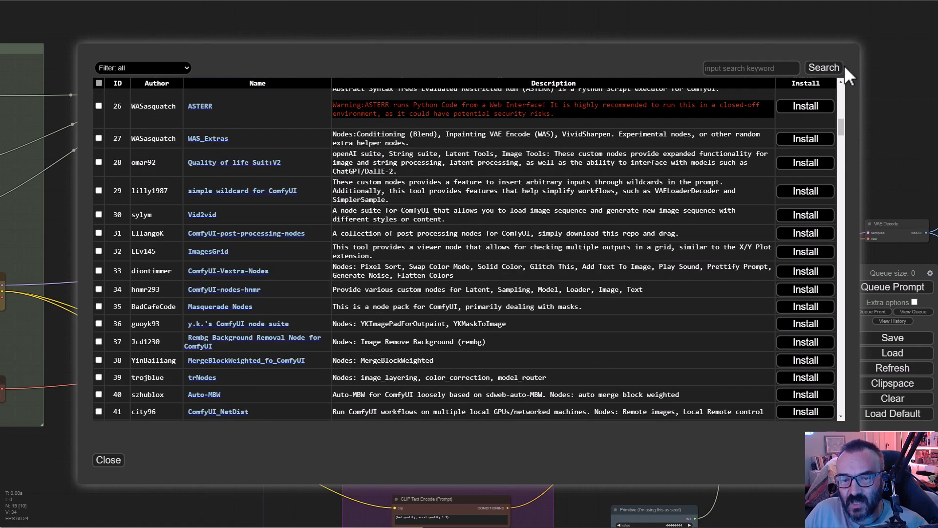
pyautogui.click(106, 461)
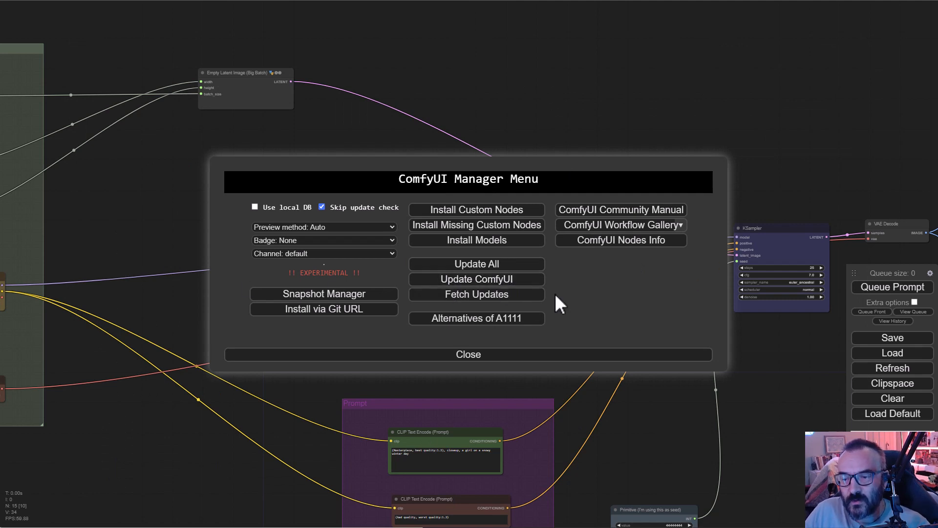
# Step: Close the Manager, view the Load Checkpoint and Load VAE nodes, and queue the prompt
pyautogui.click(498, 357)
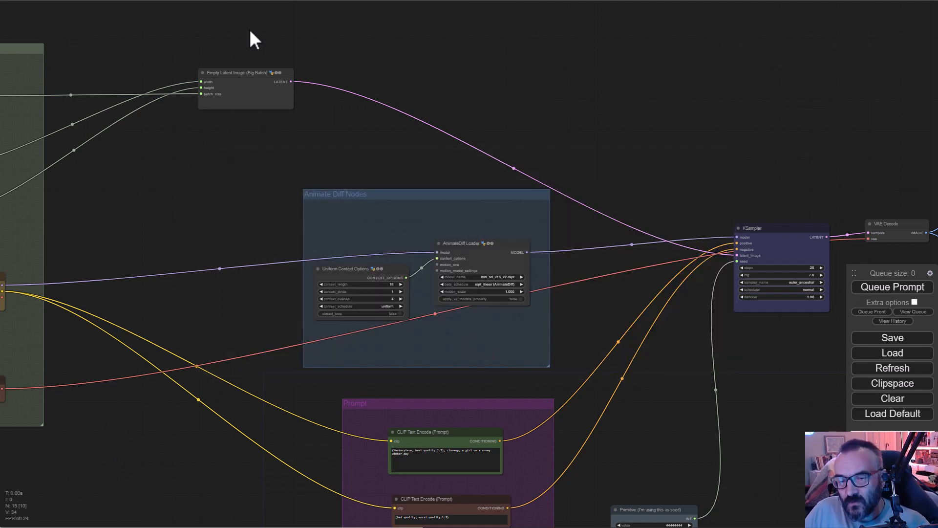
pyautogui.moveTo(718, 187); pyautogui.dragTo(538, 78)
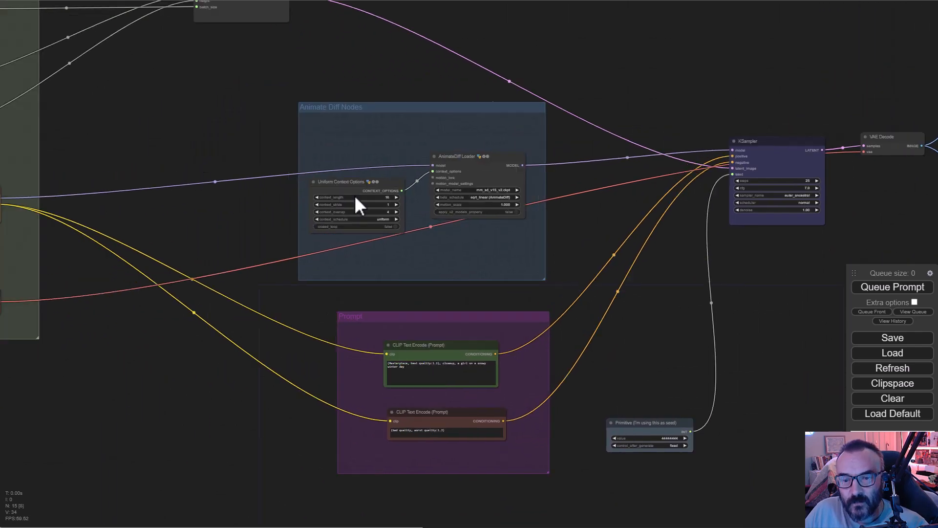
pyautogui.moveTo(109, 220); pyautogui.dragTo(528, 196)
pyautogui.scroll(3, 245, 266)
pyautogui.scroll(2, 245, 276)
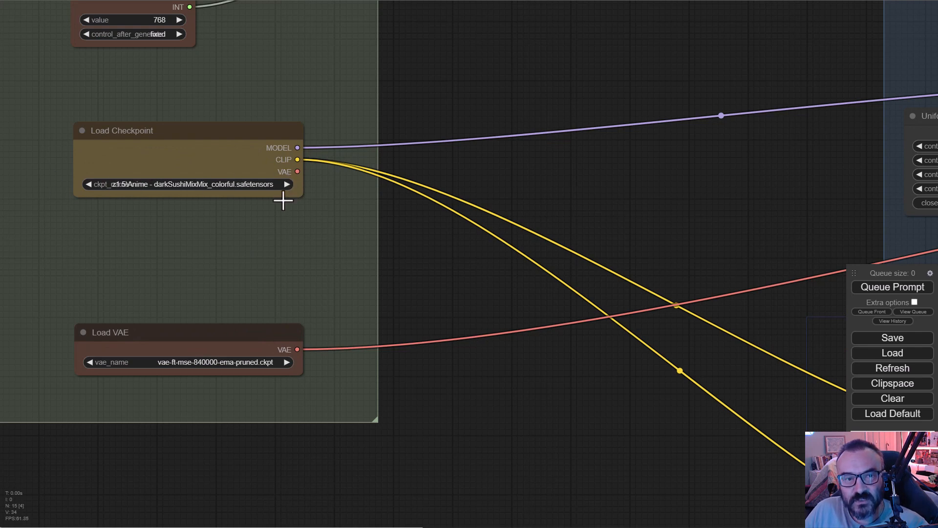
pyautogui.moveTo(756, 261)
pyautogui.mouseDown()
pyautogui.moveTo(697, 210)
pyautogui.moveTo(773, 208)
pyautogui.mouseUp()
pyautogui.scroll(1, 774, 208)
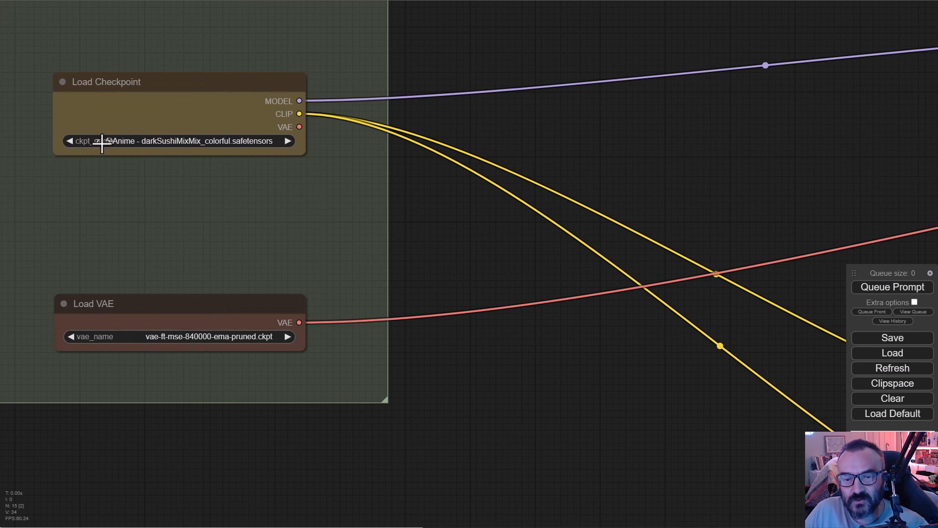
pyautogui.click(878, 291)
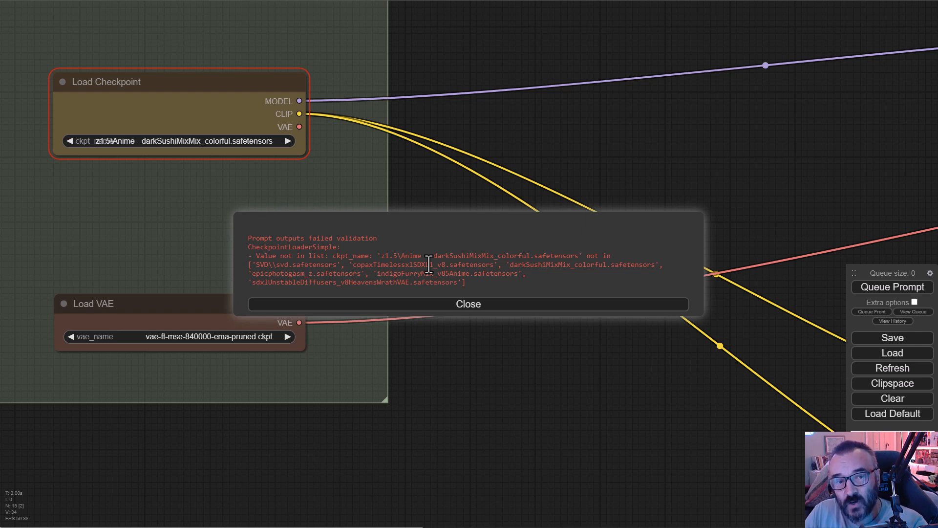
# Step: Set ckpt_name to darkSushiMixMix_colorful.safetensors and dismiss the validation error
pyautogui.rightClick(213, 136)
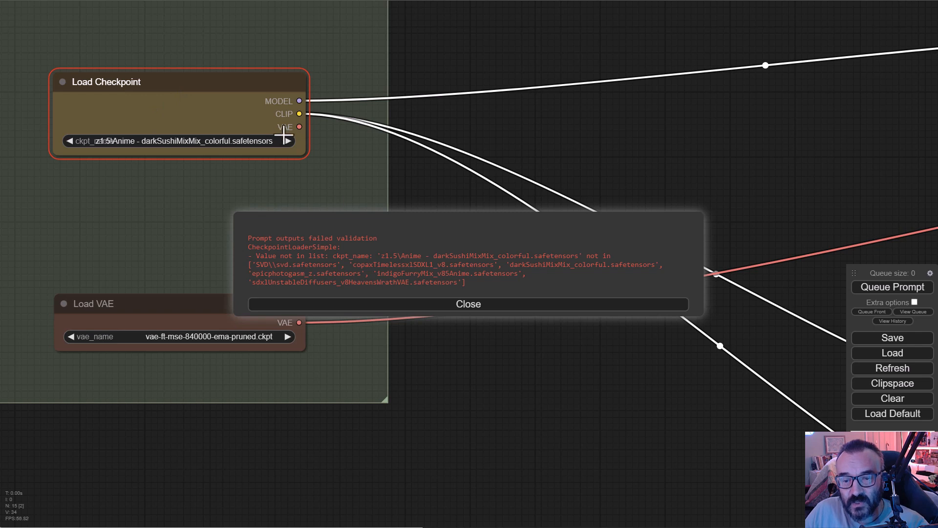
pyautogui.click(235, 139)
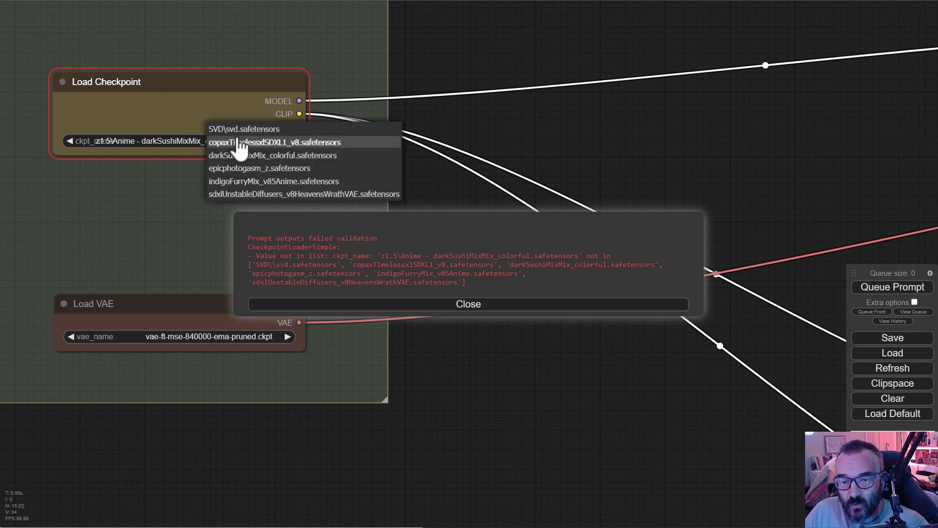
pyautogui.click(282, 156)
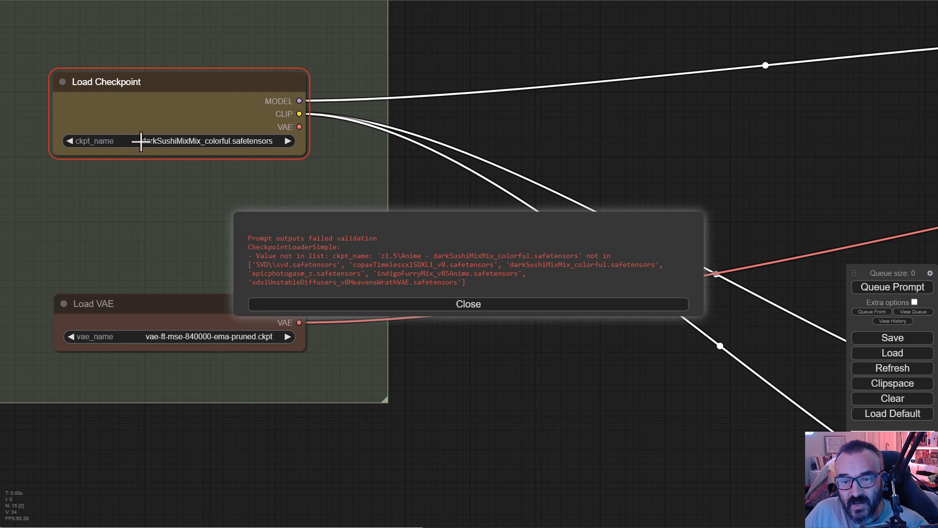
pyautogui.click(496, 305)
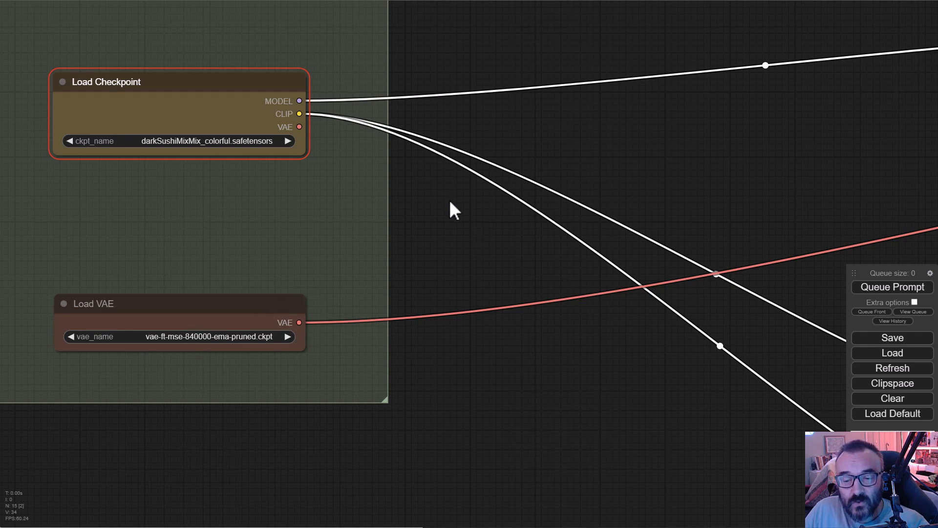
# Step: Review the Width/Height, Empty Latent Image, AnimateDiff and prompt/seed nodes
pyautogui.moveTo(450, 203); pyautogui.dragTo(470, 407)
pyautogui.scroll(-4, 496, 288)
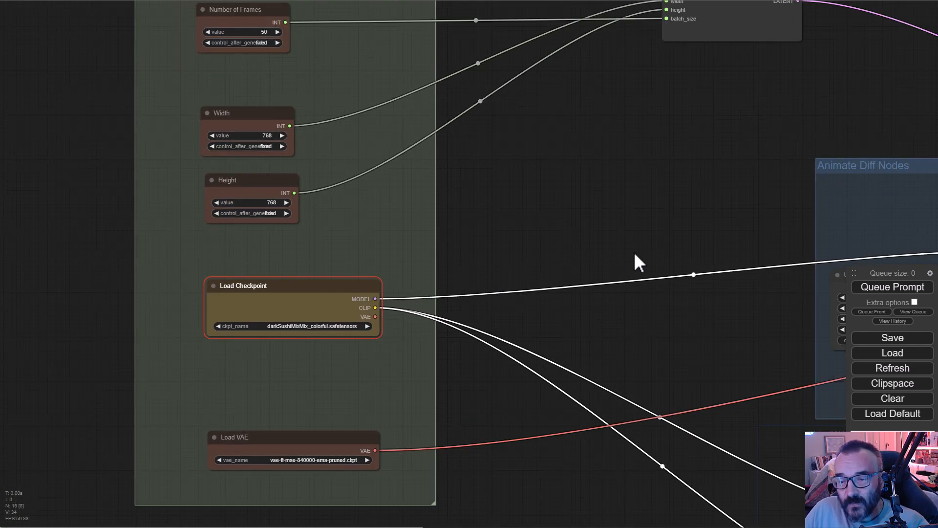
pyautogui.moveTo(635, 256)
pyautogui.mouseDown()
pyautogui.moveTo(517, 437)
pyautogui.moveTo(572, 199)
pyautogui.moveTo(583, 255)
pyautogui.mouseUp()
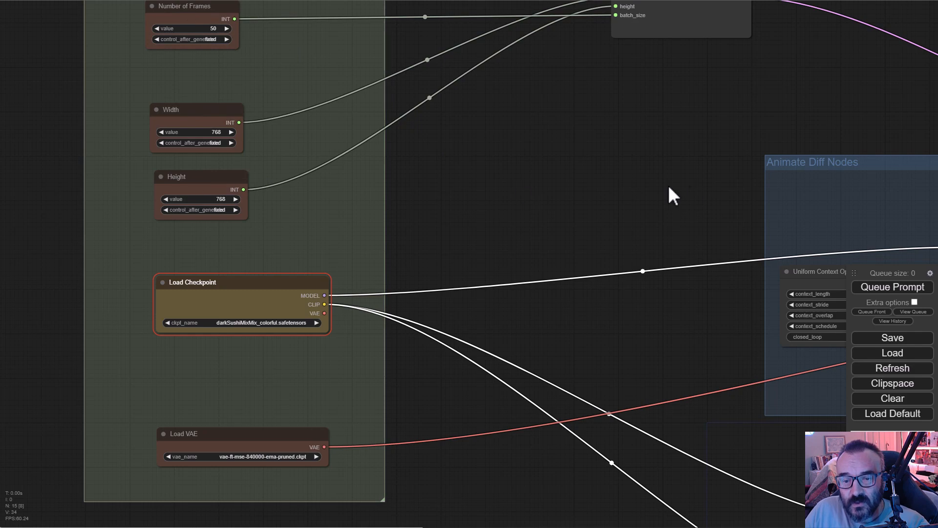
pyautogui.moveTo(669, 186)
pyautogui.mouseDown()
pyautogui.moveTo(543, 323)
pyautogui.moveTo(442, 322)
pyautogui.mouseUp()
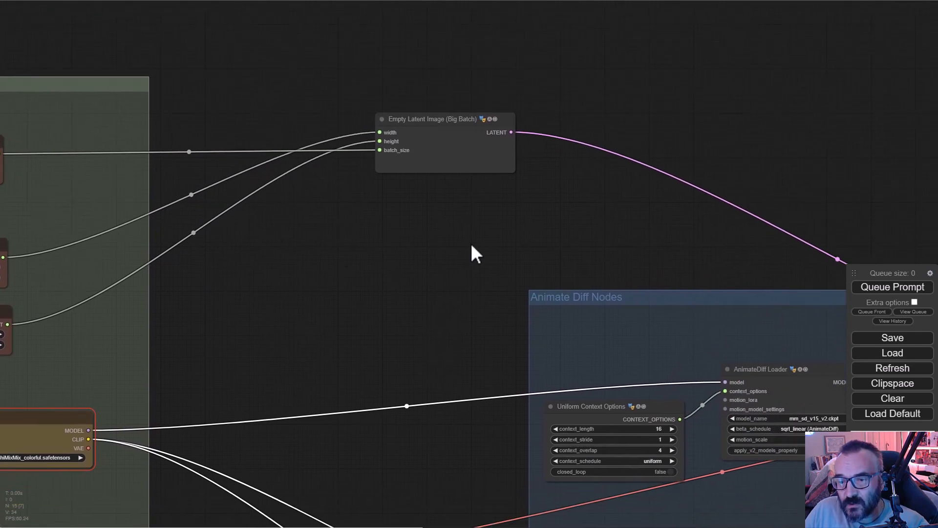
pyautogui.moveTo(575, 235); pyautogui.dragTo(217, 4)
pyautogui.moveTo(430, 204)
pyautogui.mouseDown()
pyautogui.moveTo(384, 151)
pyautogui.moveTo(268, 139)
pyautogui.mouseUp()
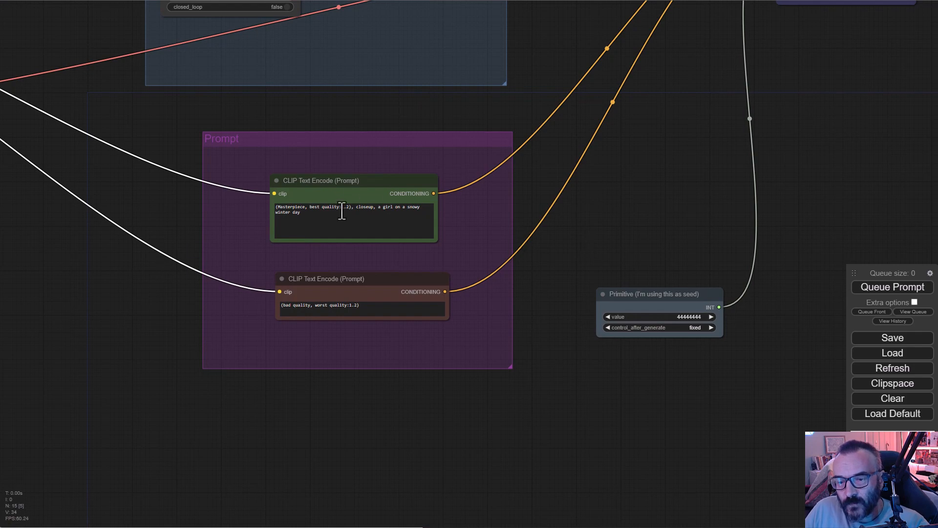
# Step: Review the KSampler and Video Combine nodes and queue the animation for generation
pyautogui.moveTo(515, 147); pyautogui.dragTo(482, 182)
pyautogui.moveTo(402, 164)
pyautogui.mouseDown()
pyautogui.moveTo(378, 389)
pyautogui.moveTo(63, 195)
pyautogui.mouseUp()
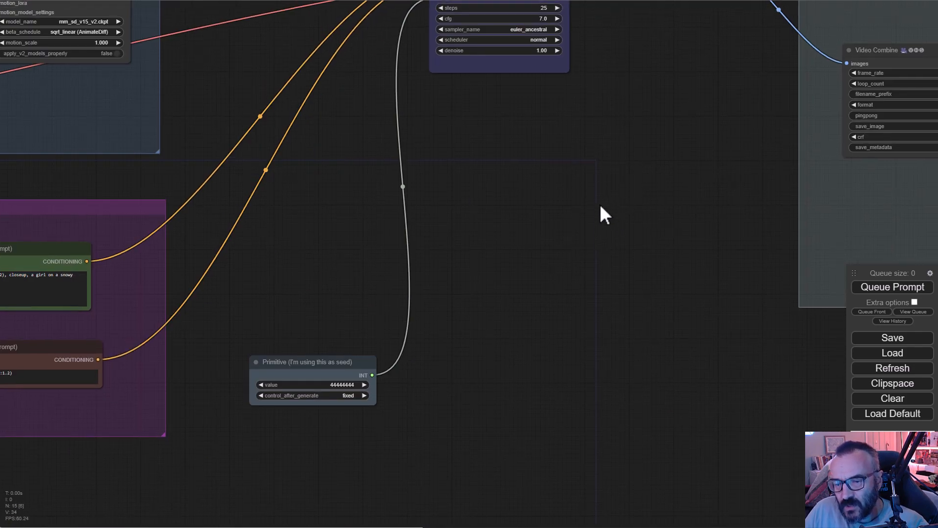
pyautogui.moveTo(601, 209)
pyautogui.mouseDown()
pyautogui.moveTo(349, 257)
pyautogui.moveTo(334, 316)
pyautogui.mouseUp()
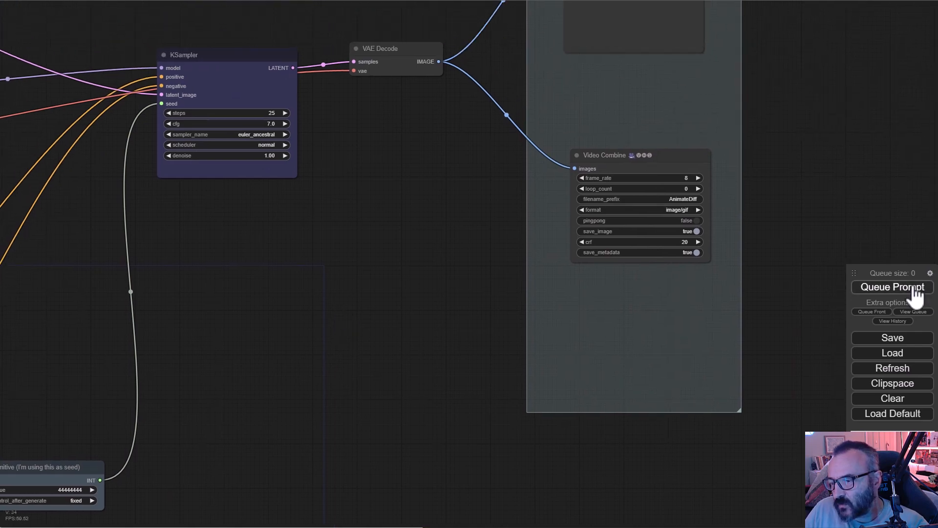
pyautogui.moveTo(245, 285); pyautogui.dragTo(738, 284)
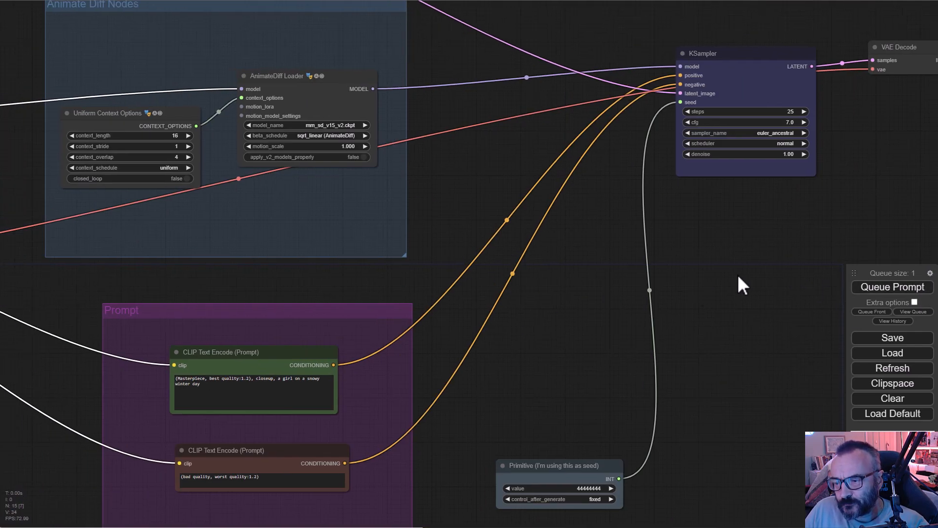
pyautogui.moveTo(374, 295); pyautogui.dragTo(594, 249)
# Step: Watch progress in the Stability Matrix console, then view the finished snow-girl GIF output
pyautogui.hotkey('alt', 'Tab')
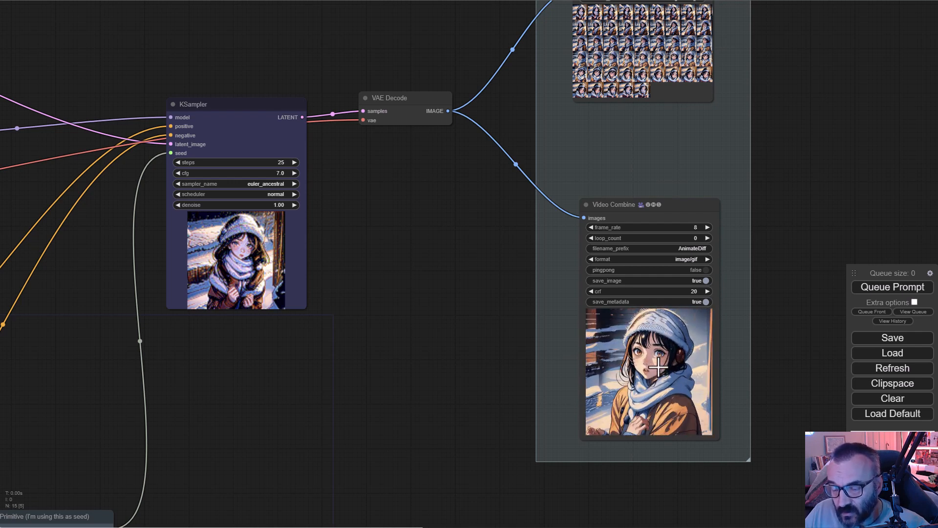
pyautogui.moveTo(290, 301)
pyautogui.mouseDown()
pyautogui.moveTo(392, 306)
pyautogui.moveTo(226, 310)
pyautogui.mouseUp()
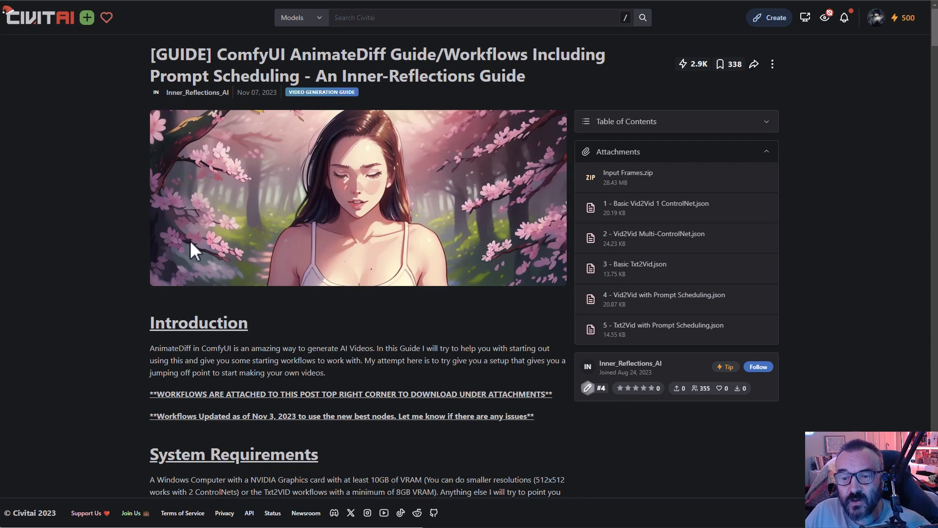
pyautogui.scroll(-5, 119, 268)
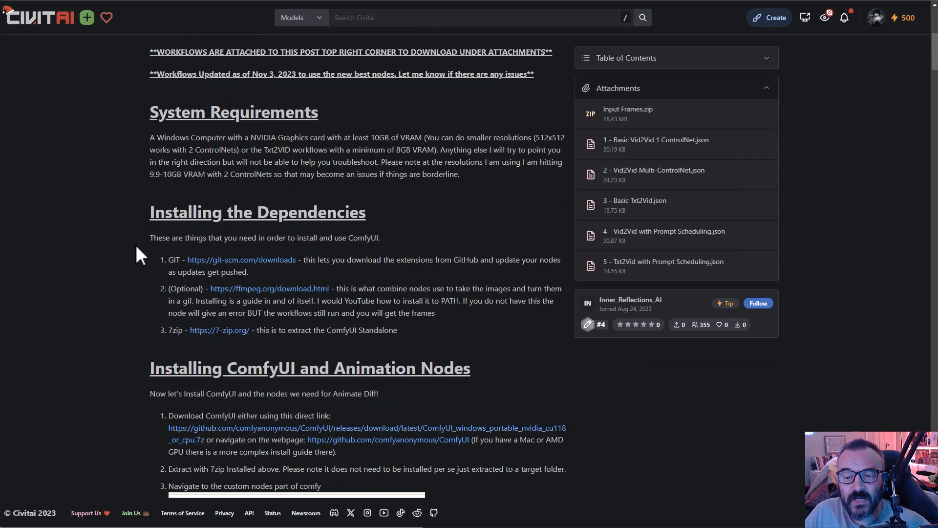
pyautogui.scroll(-5, 135, 244)
pyautogui.scroll(-5, 140, 263)
pyautogui.scroll(-5, 145, 257)
pyautogui.scroll(-5, 151, 258)
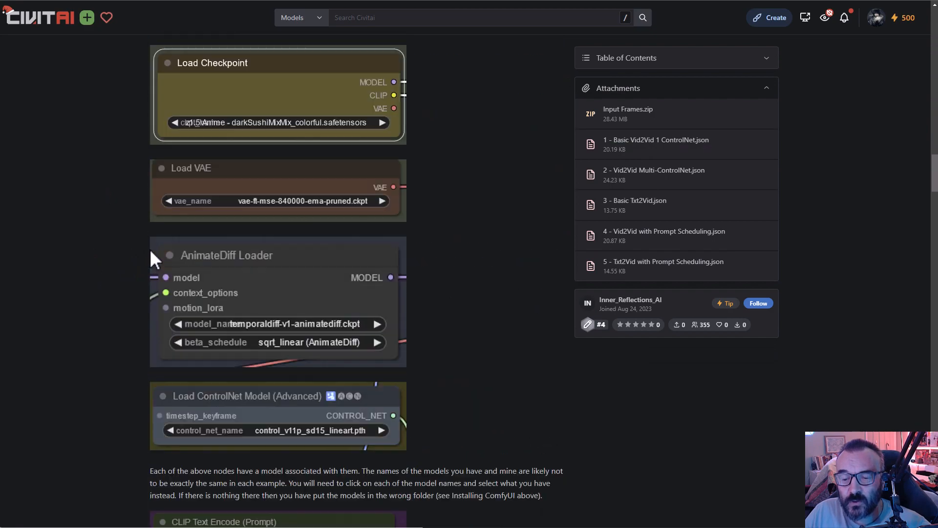
pyautogui.scroll(-5, 150, 259)
pyautogui.scroll(-5, 150, 258)
pyautogui.scroll(-5, 150, 258)
pyautogui.scroll(-5, 151, 258)
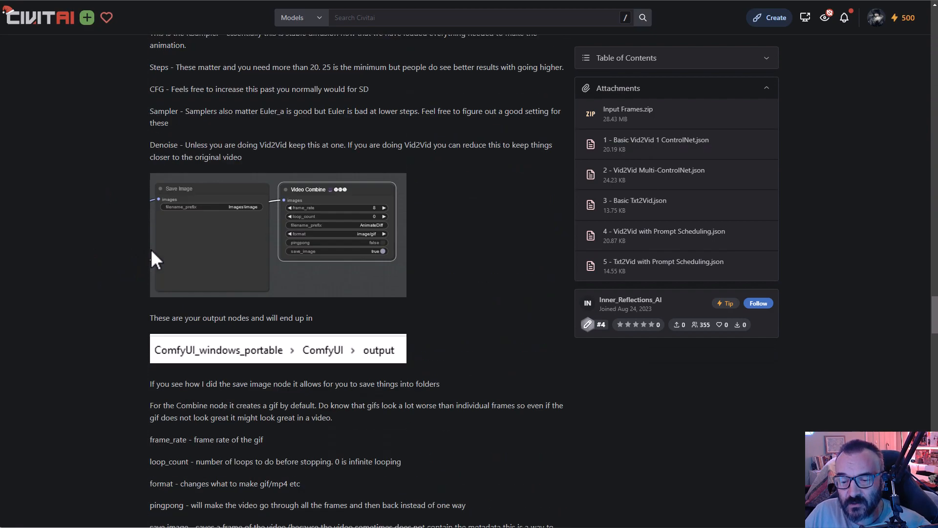
pyautogui.scroll(-5, 150, 258)
pyautogui.scroll(-5, 150, 259)
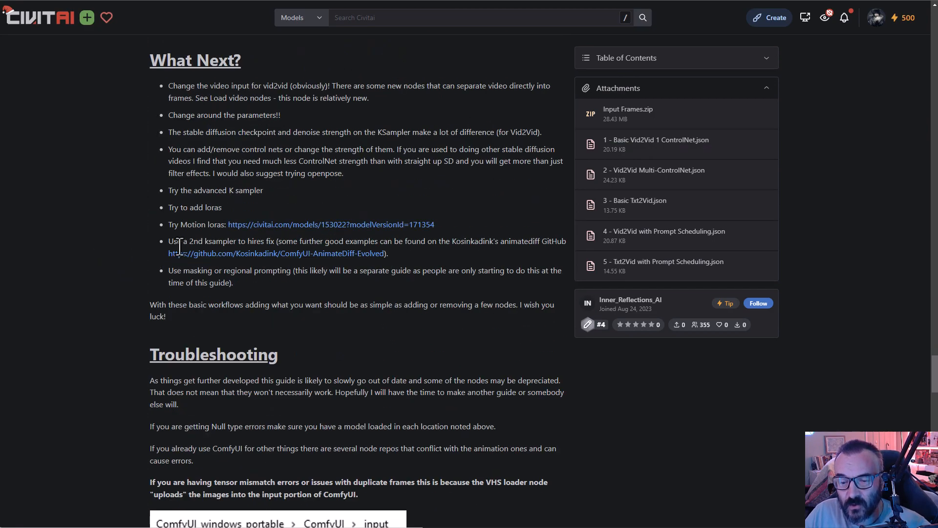
pyautogui.scroll(-5, 179, 247)
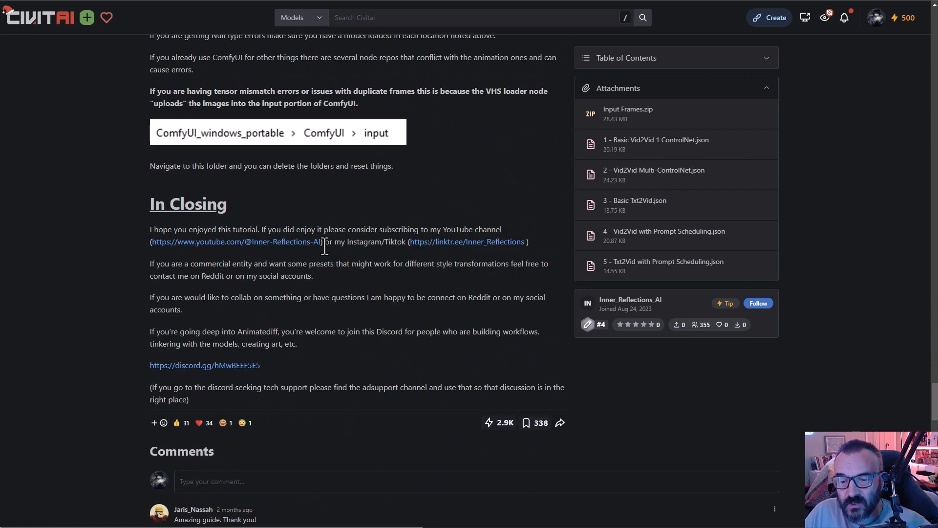
pyautogui.scroll(1, 310, 278)
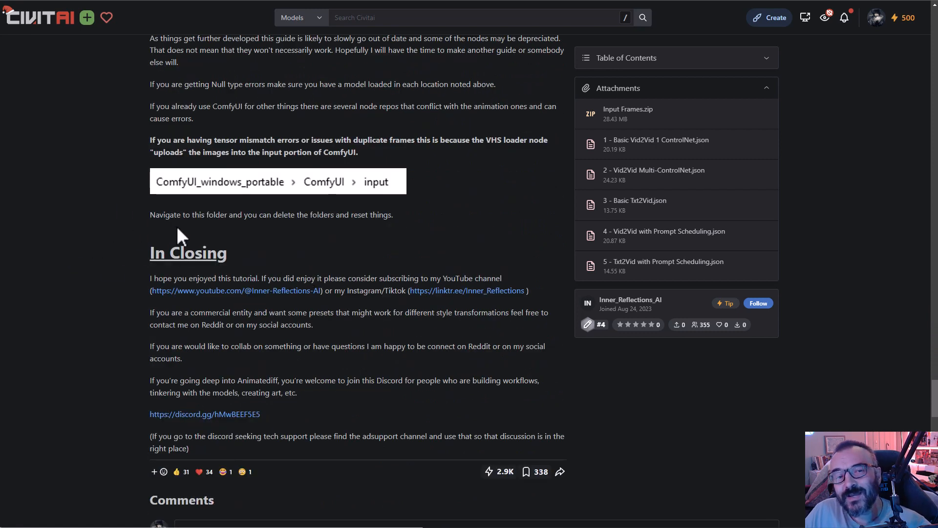